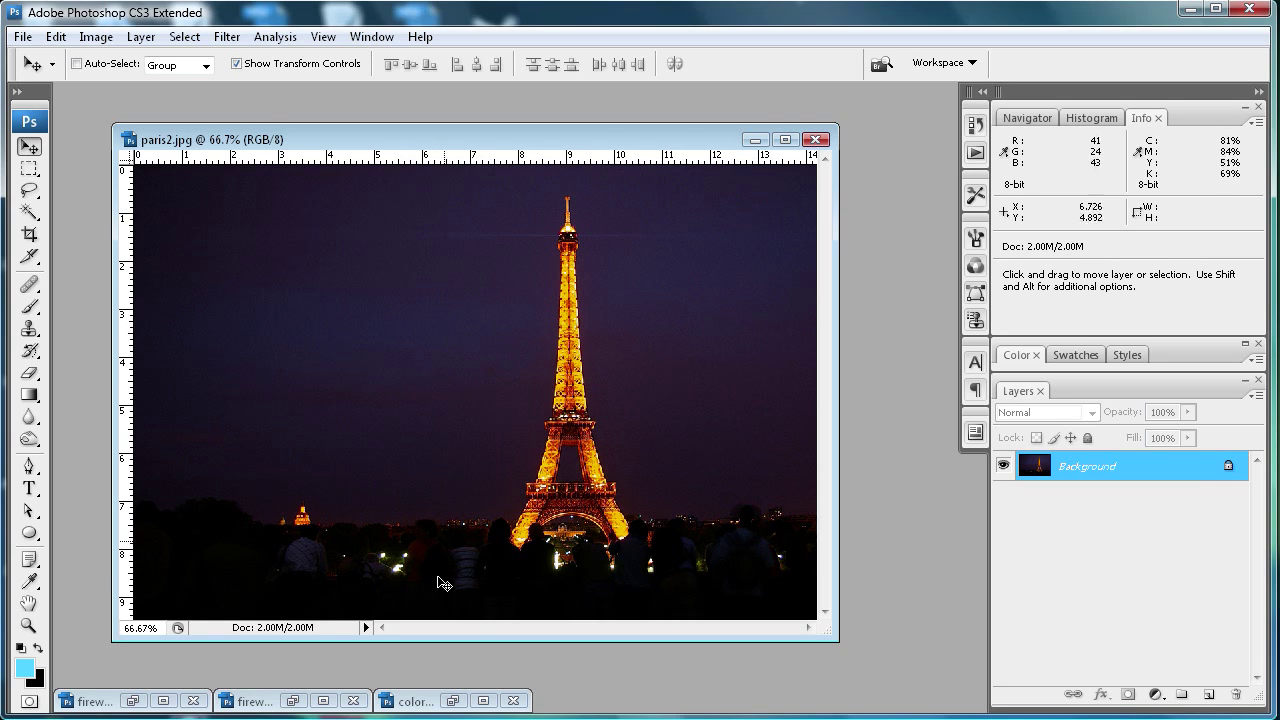
- Restore the minimized colorful firework.jpg document window
left_click(453, 700)
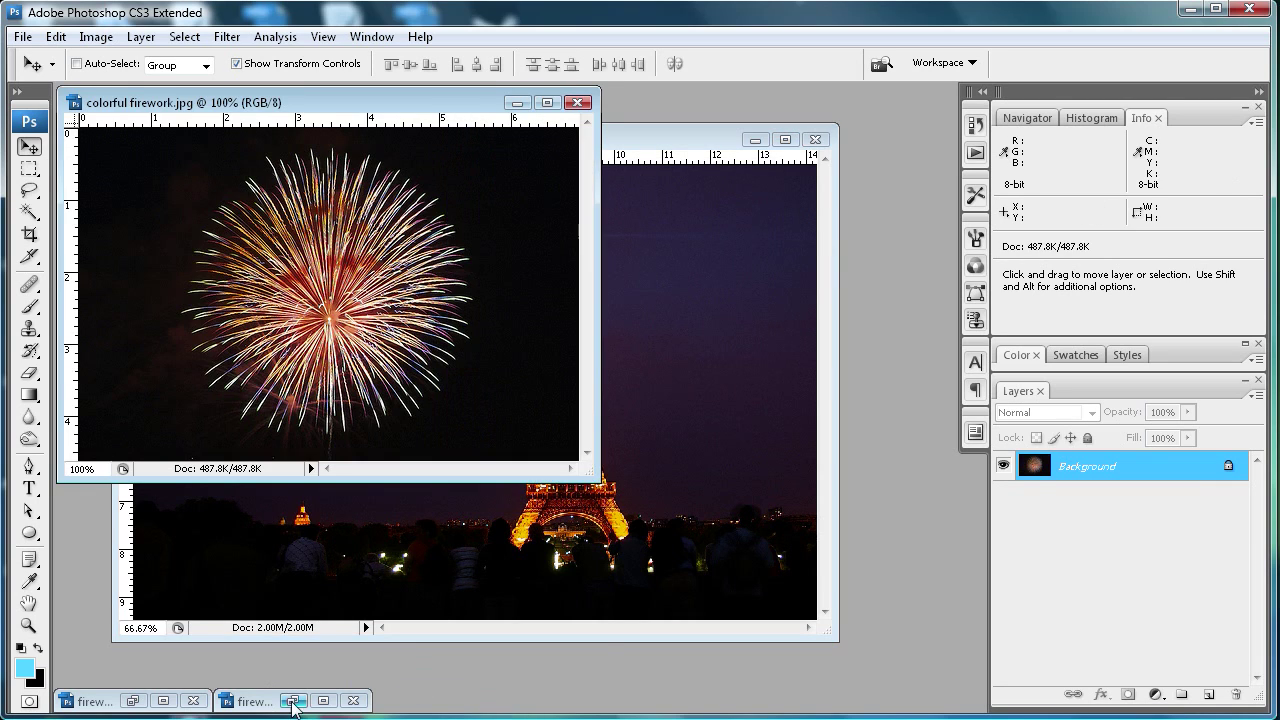
- Copy the fireworks.jpg image into paris2.jpg as Layer 1 and close the source window
left_click(293, 701)
left_click(133, 701)
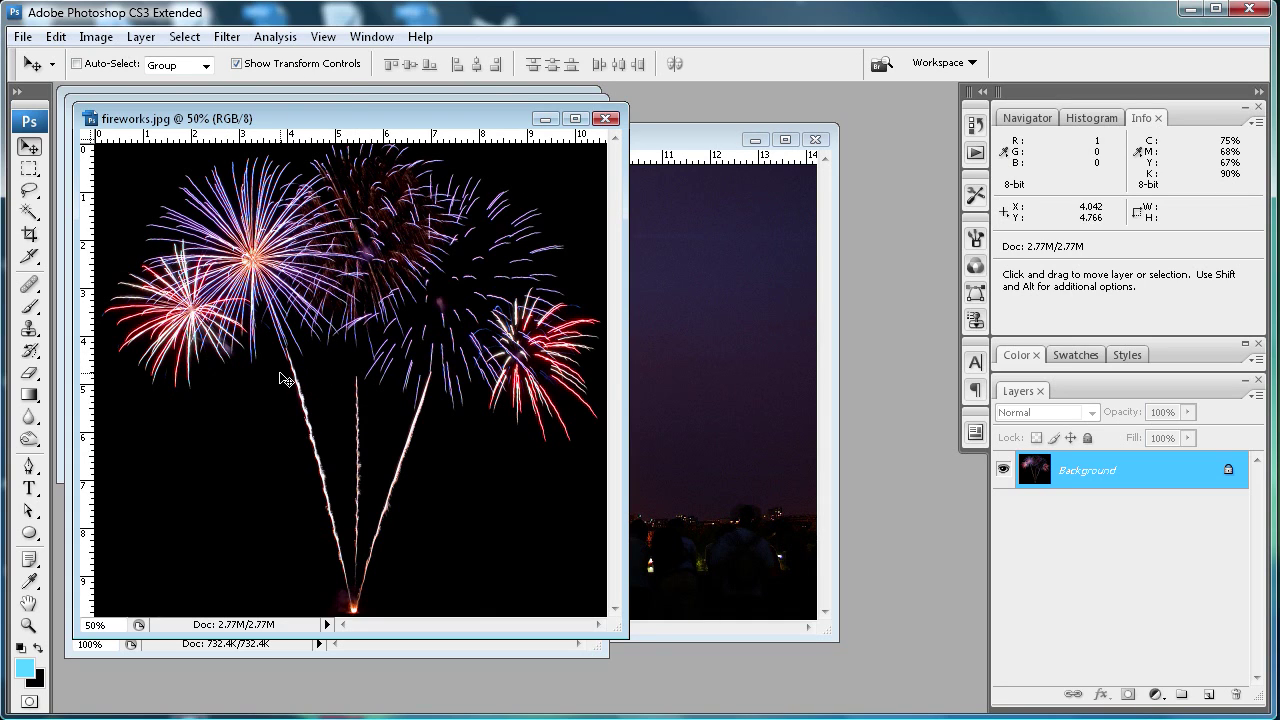
left_click_drag(285, 378, 696, 378)
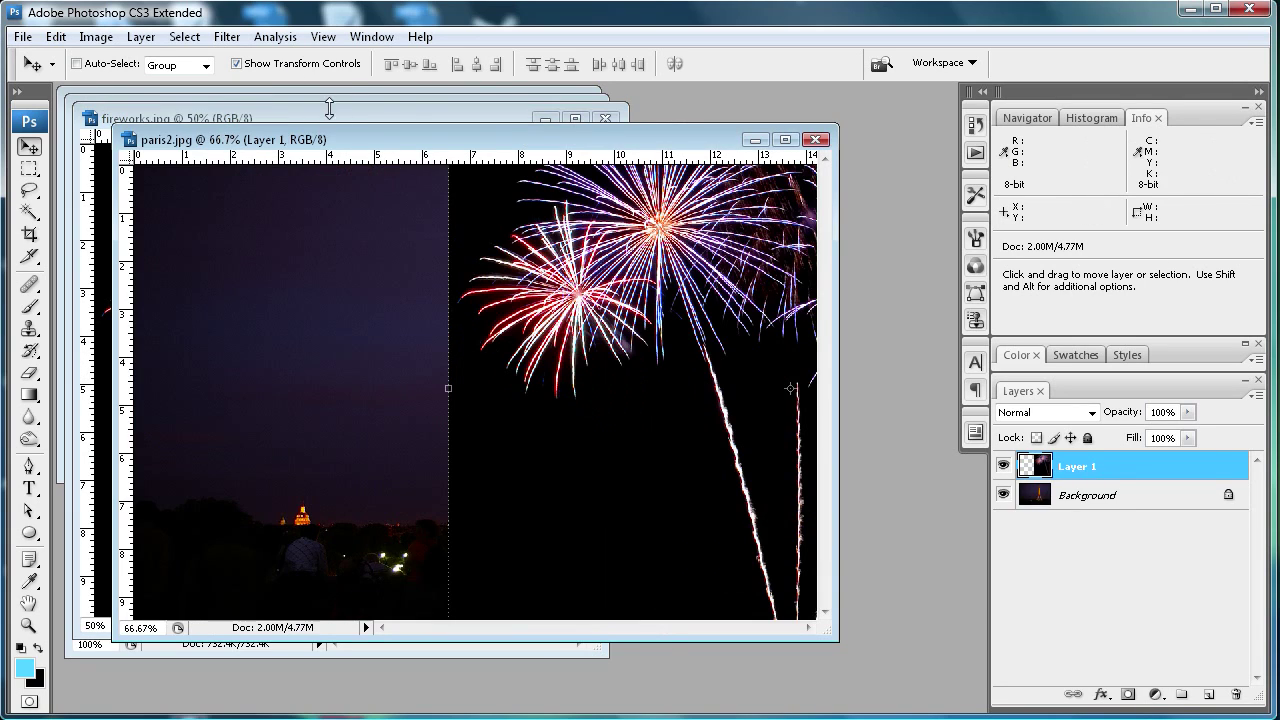
left_click(322, 114)
left_click(605, 118)
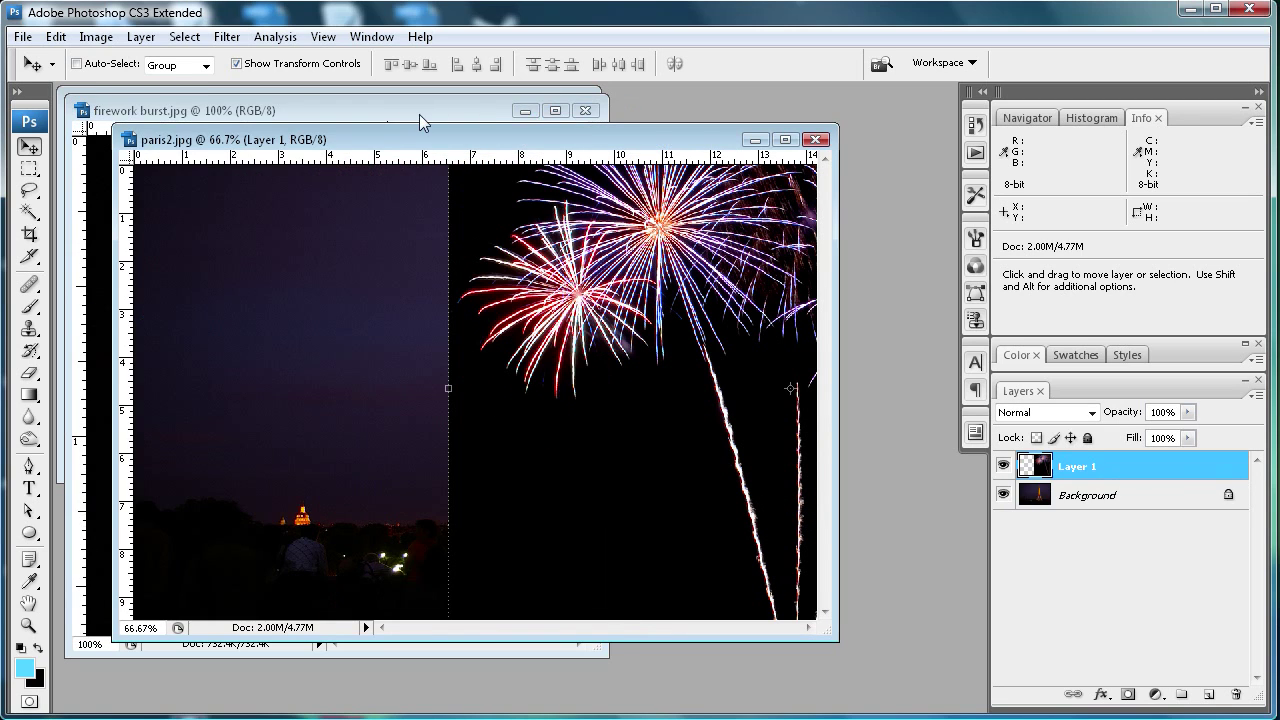
- Copy the red firework burst into paris2.jpg as Layer 2 and close firework burst.jpg
left_click(419, 114)
left_click(379, 296)
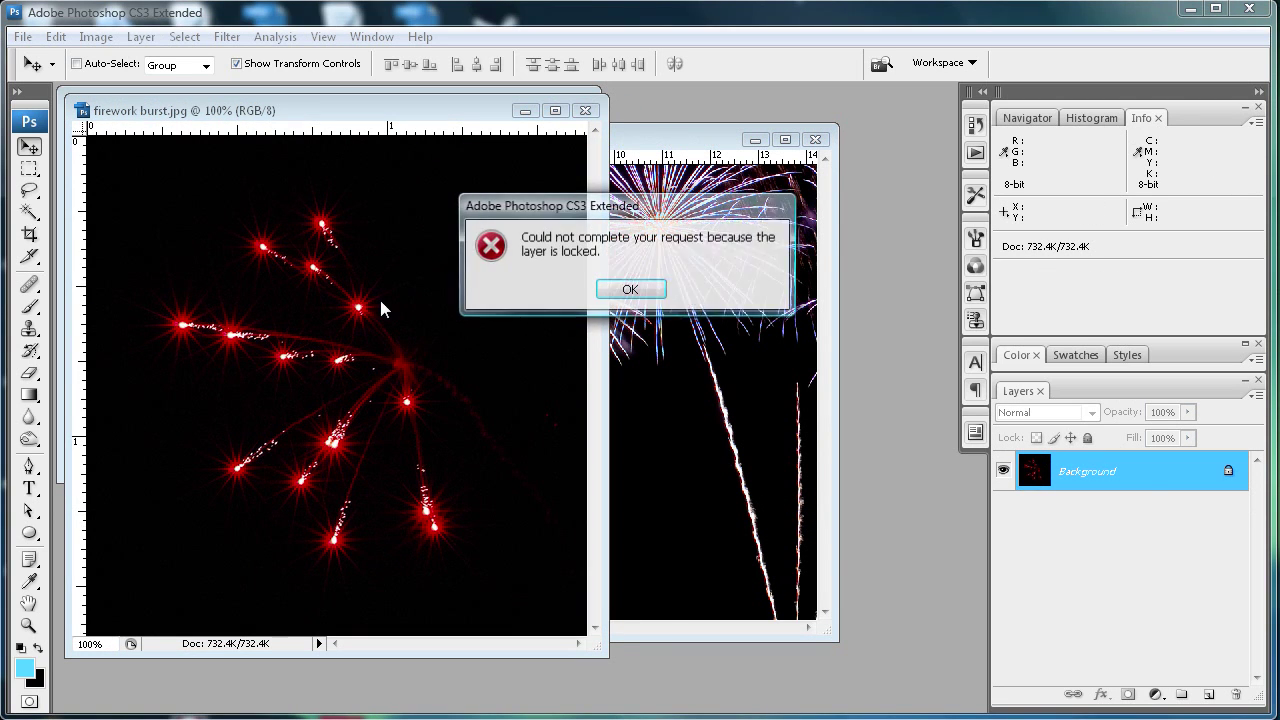
left_click(625, 288)
left_click_drag(263, 311, 670, 332)
left_click(407, 111)
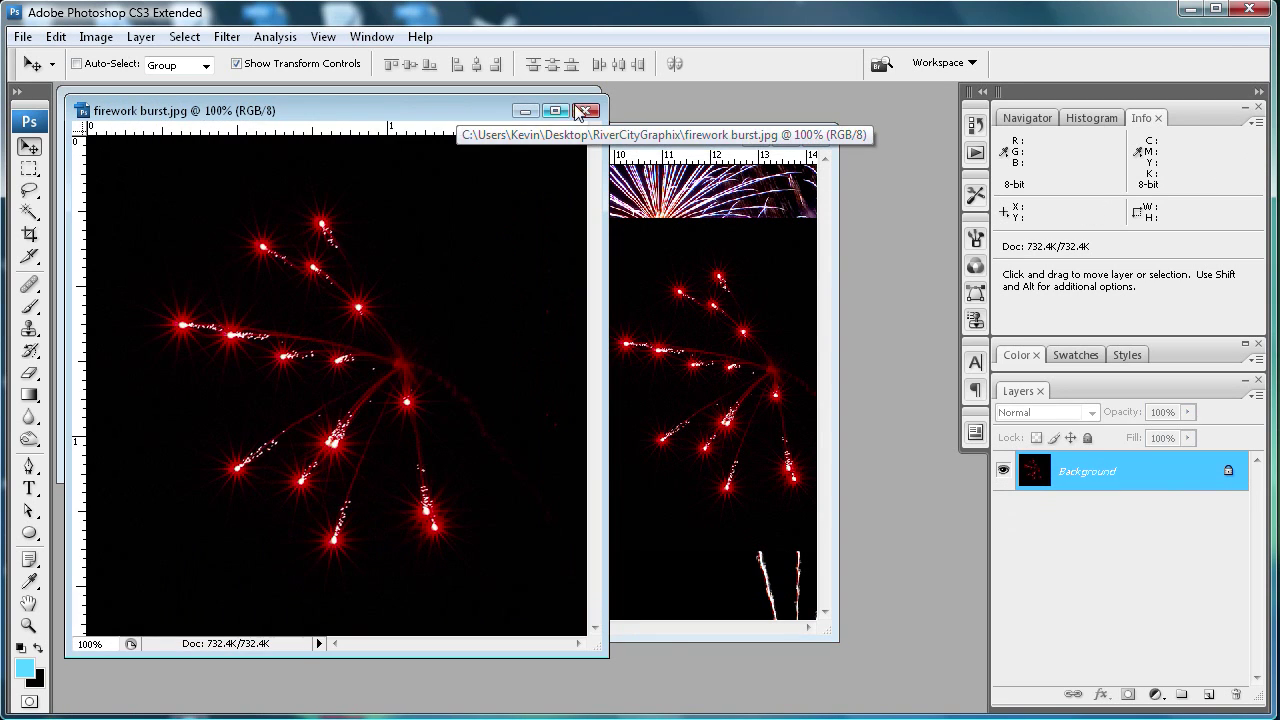
left_click(587, 110)
- Copy the colorful firework into paris2.jpg as Layer 3, close it, and maximize paris2.jpg
left_click(468, 104)
left_click_drag(354, 287, 682, 424)
left_click(578, 104)
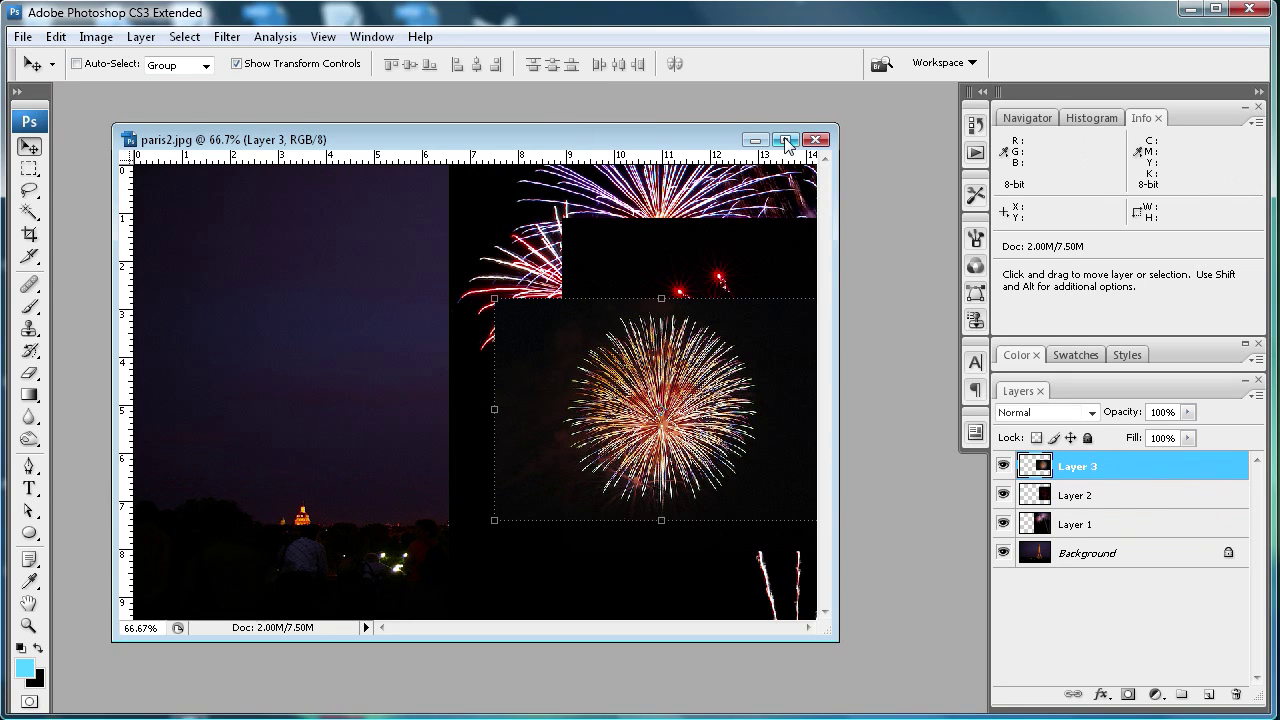
left_click(785, 139)
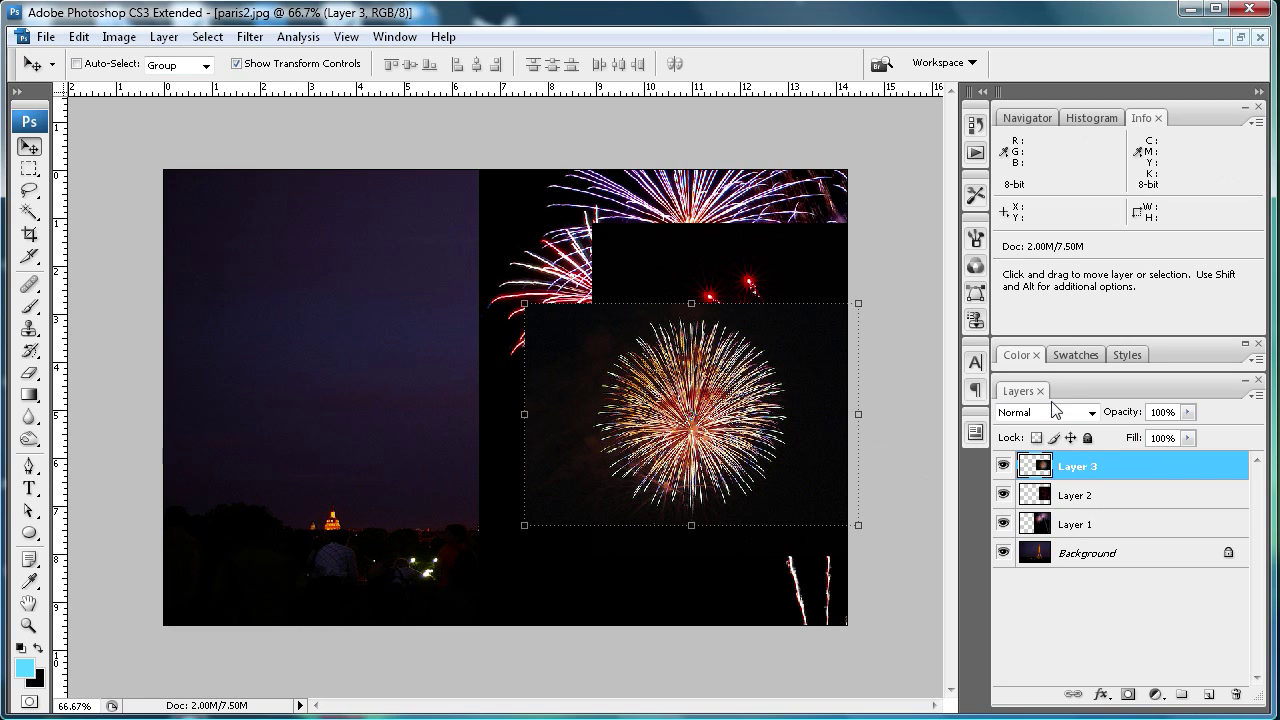
- Drag Layer 3's round colorful firework to the left-centre of the night sky
left_click_drag(655, 405, 348, 382)
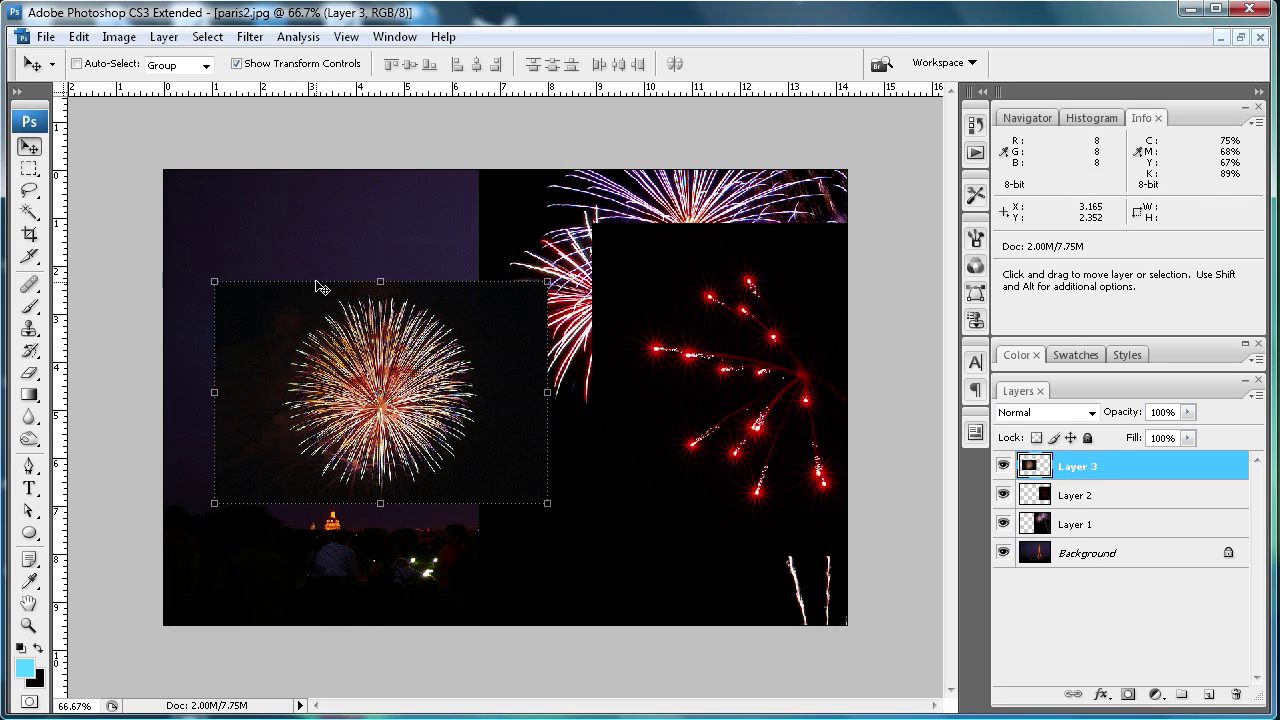
left_click(120, 40)
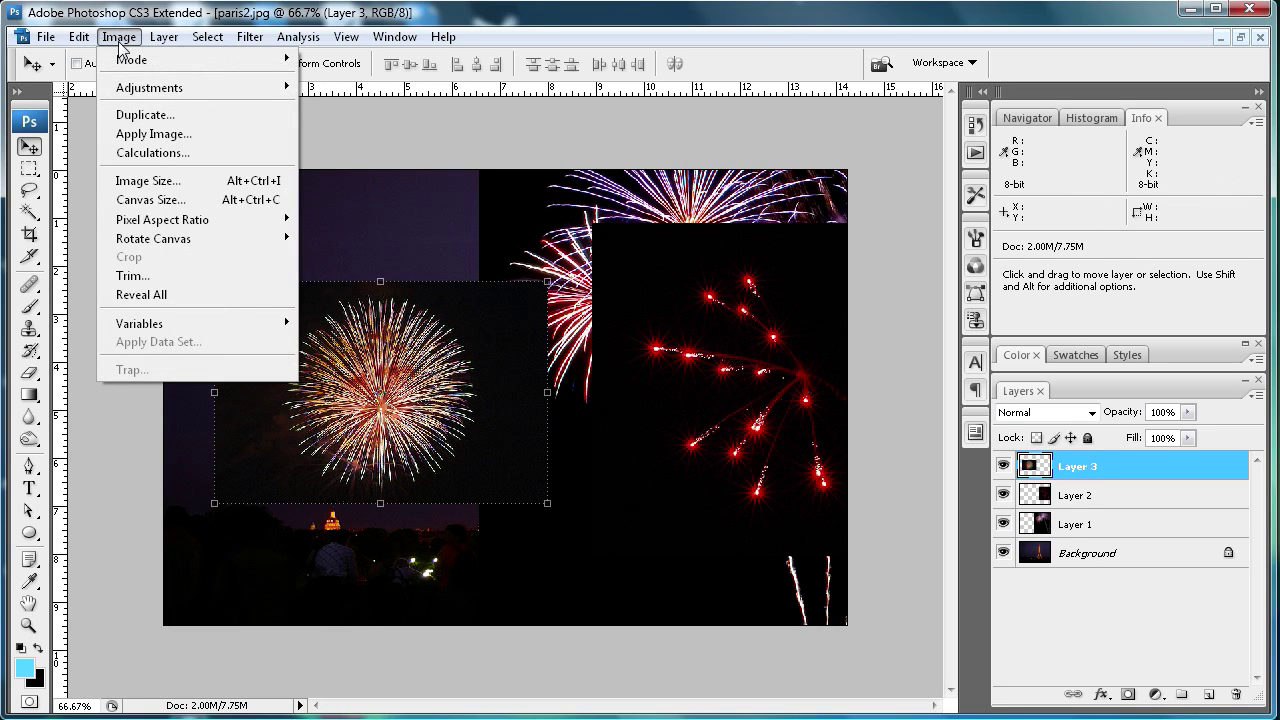
- Apply Levels to Layer 3 with the black input level raised to 33
mouse_move(140, 88)
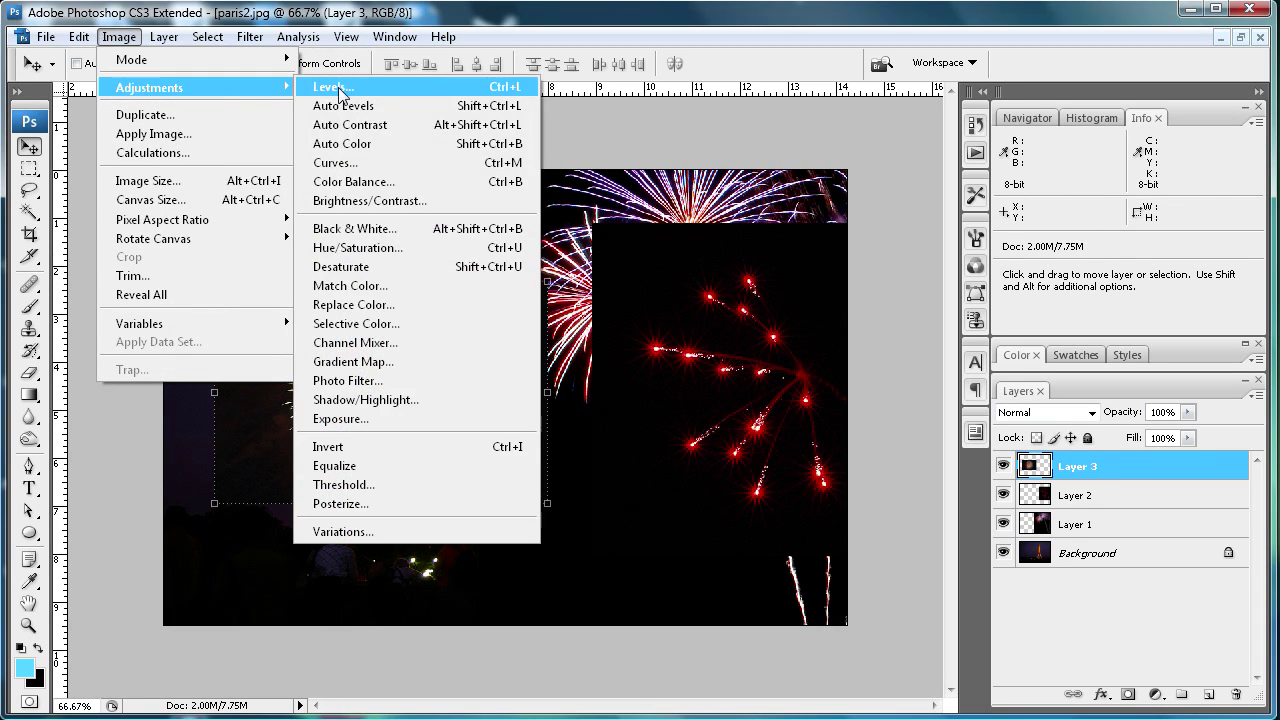
left_click(330, 87)
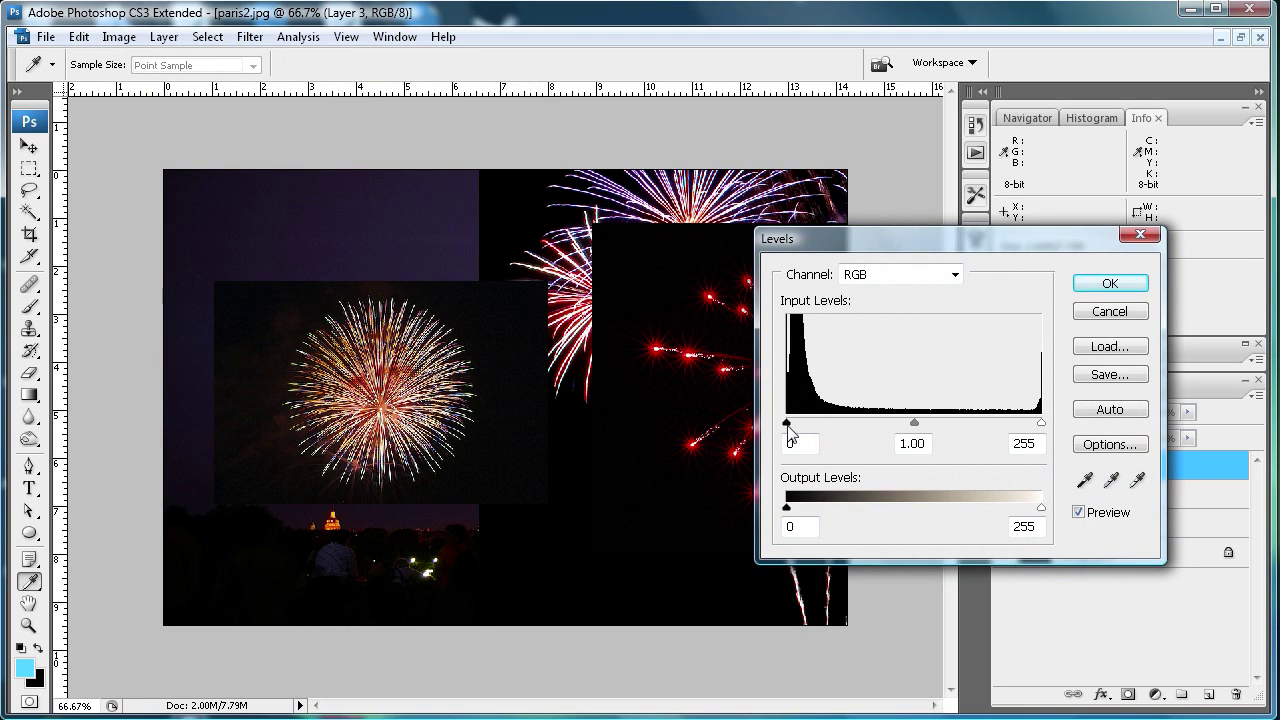
left_click_drag(789, 427, 826, 427)
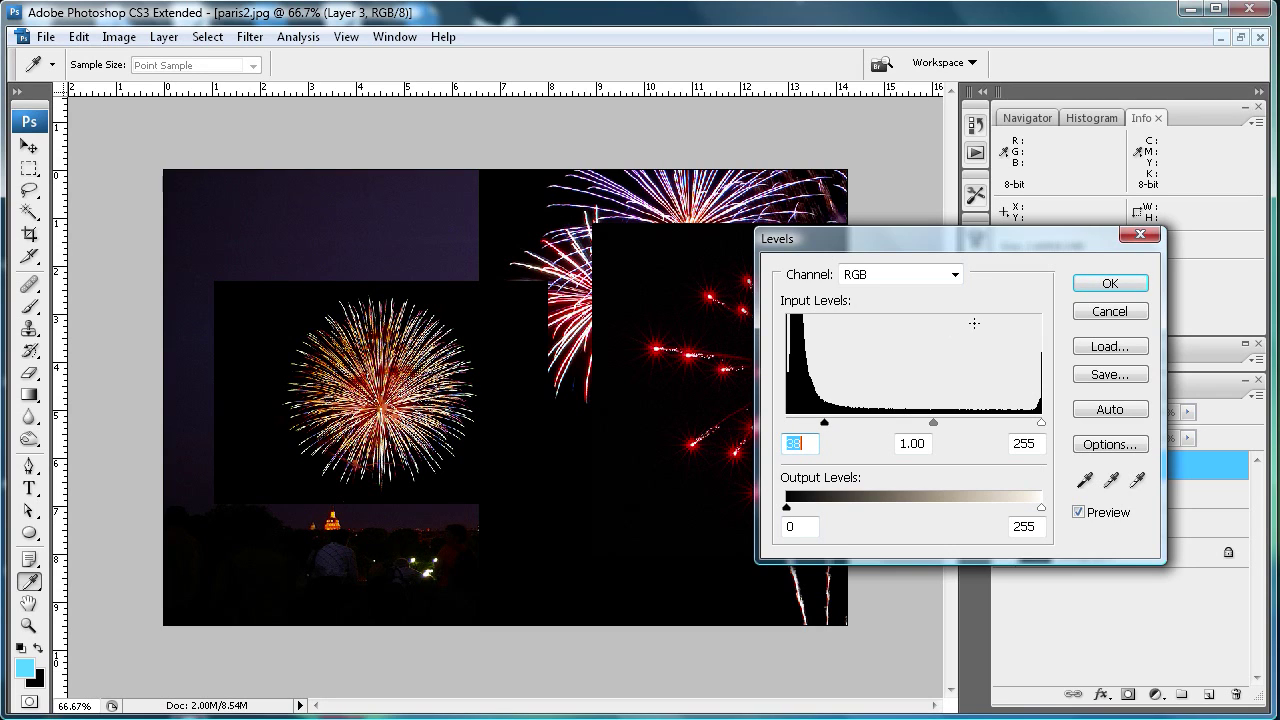
left_click(1111, 284)
key("v")
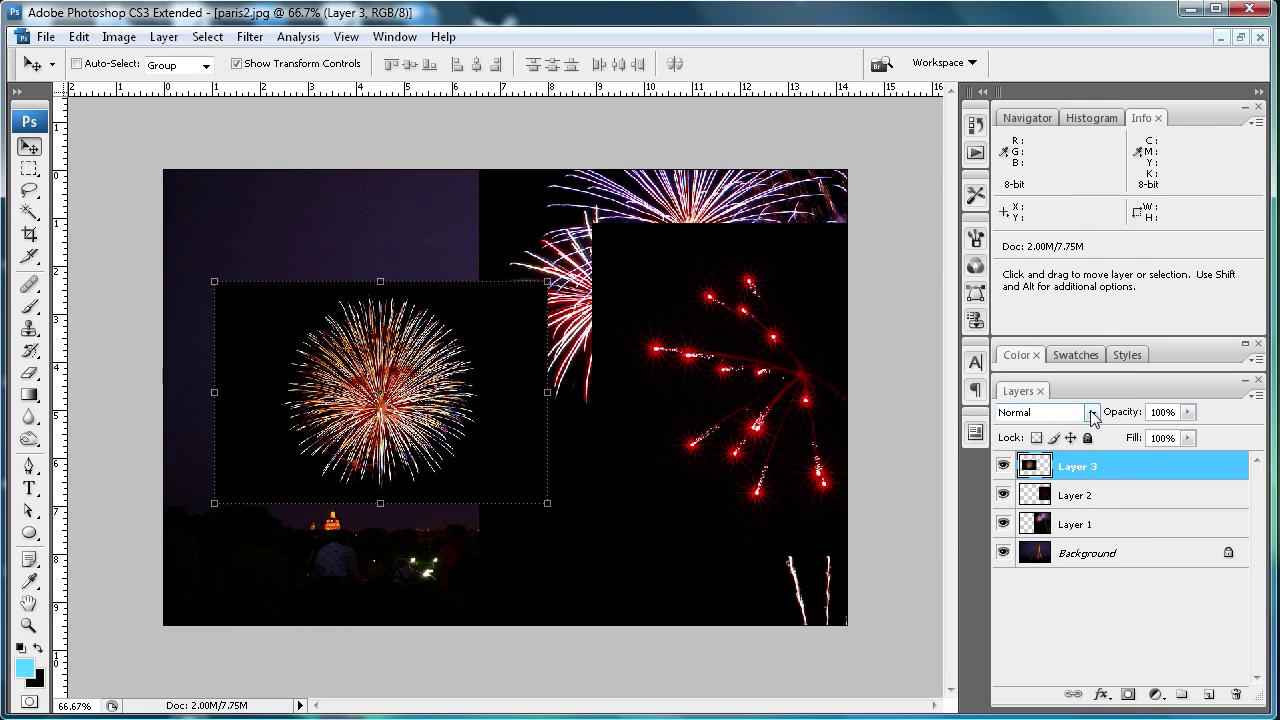
- Set Layer 3 to Screen blending, scale it to 86.7%, and place it in the upper-left sky
left_click(1091, 413)
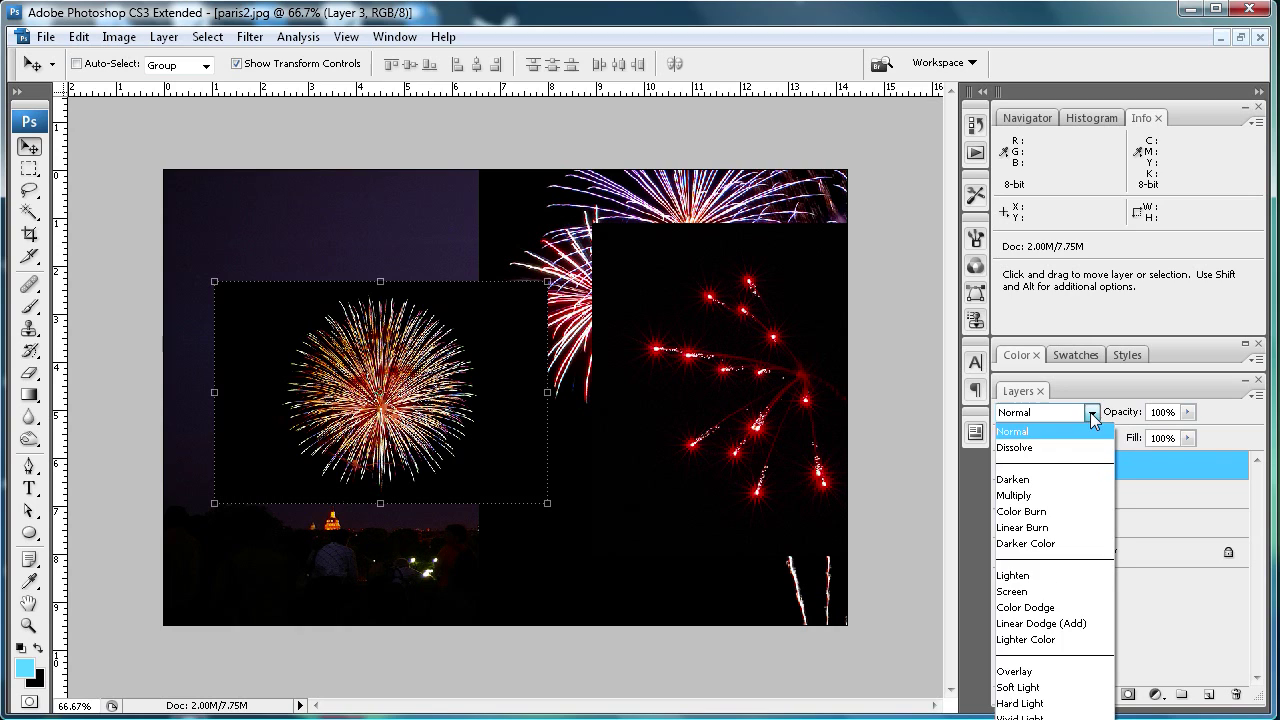
left_click(1018, 591)
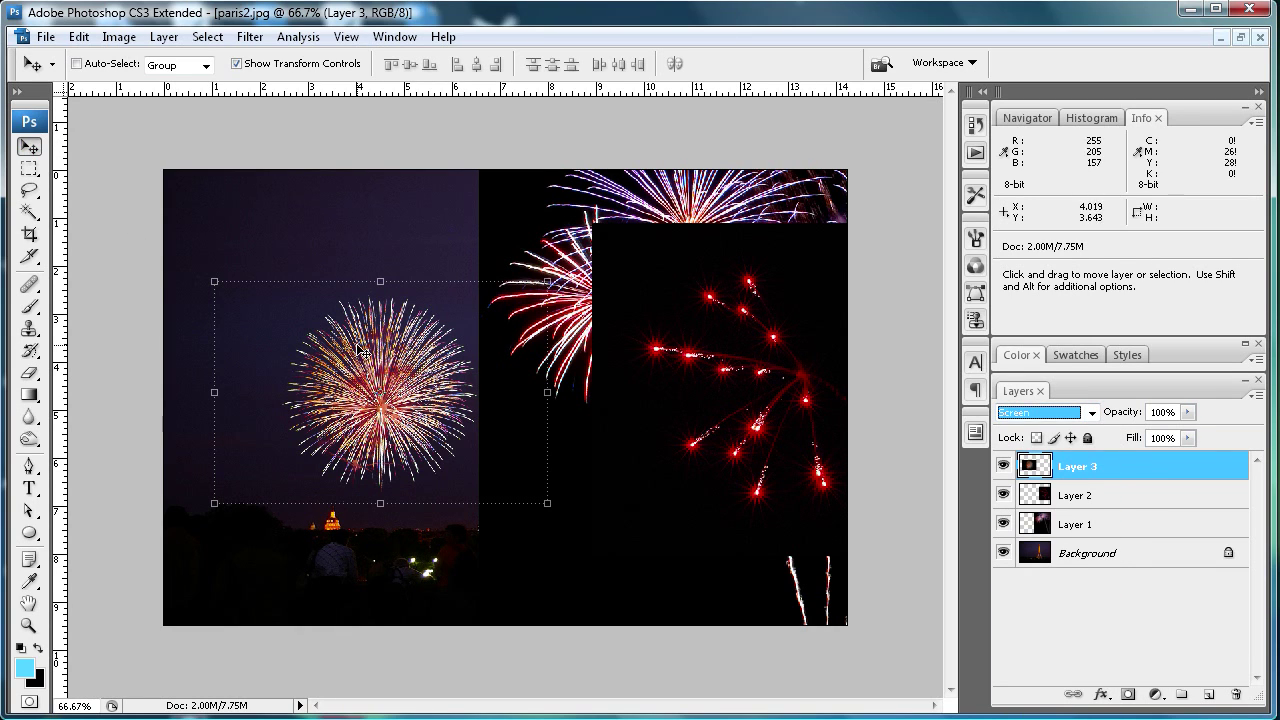
left_click_drag(367, 396, 284, 300)
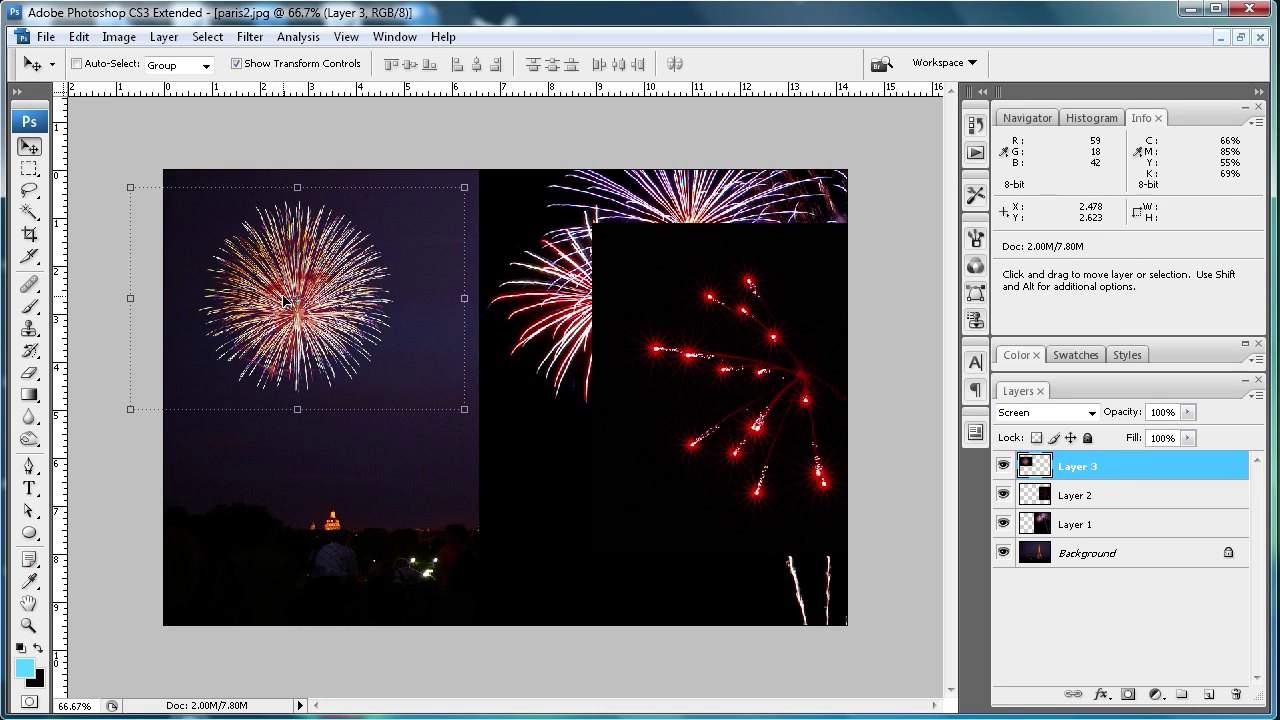
left_click_drag(466, 189, 420, 216)
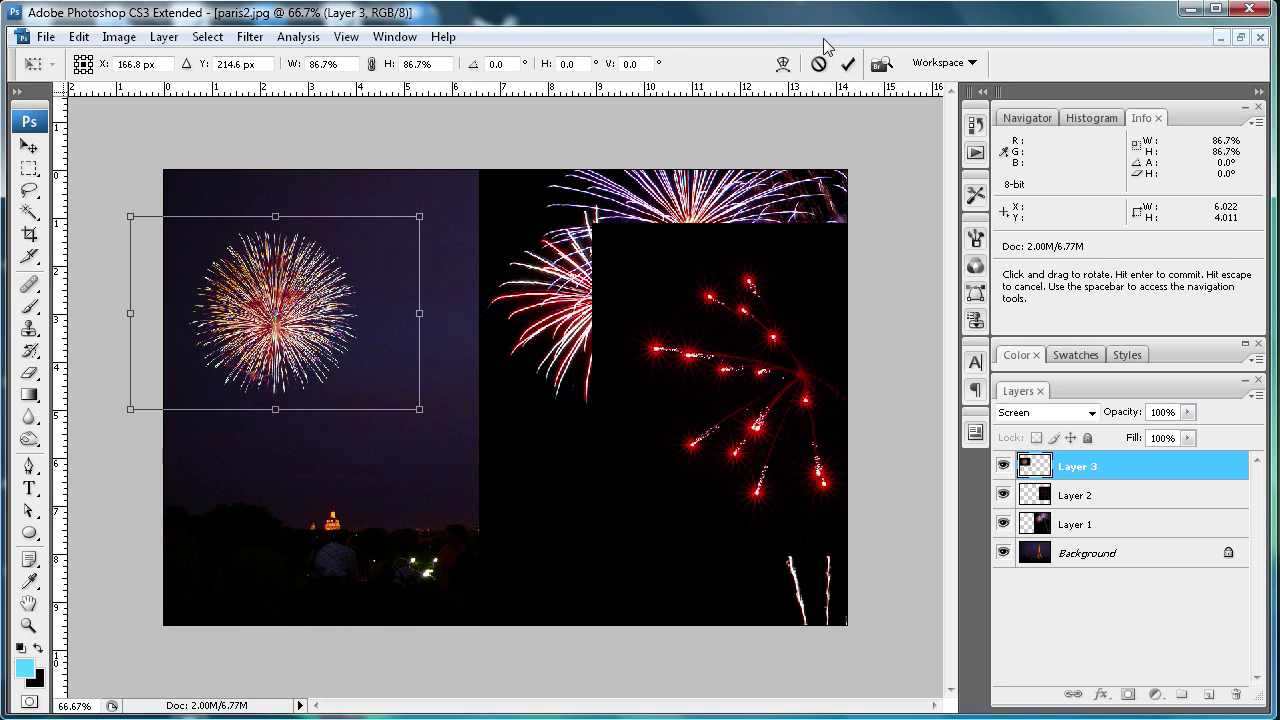
left_click(847, 63)
mouse_move(270, 290)
left_mouse_down()
mouse_move(245, 271)
mouse_move(292, 283)
left_mouse_up()
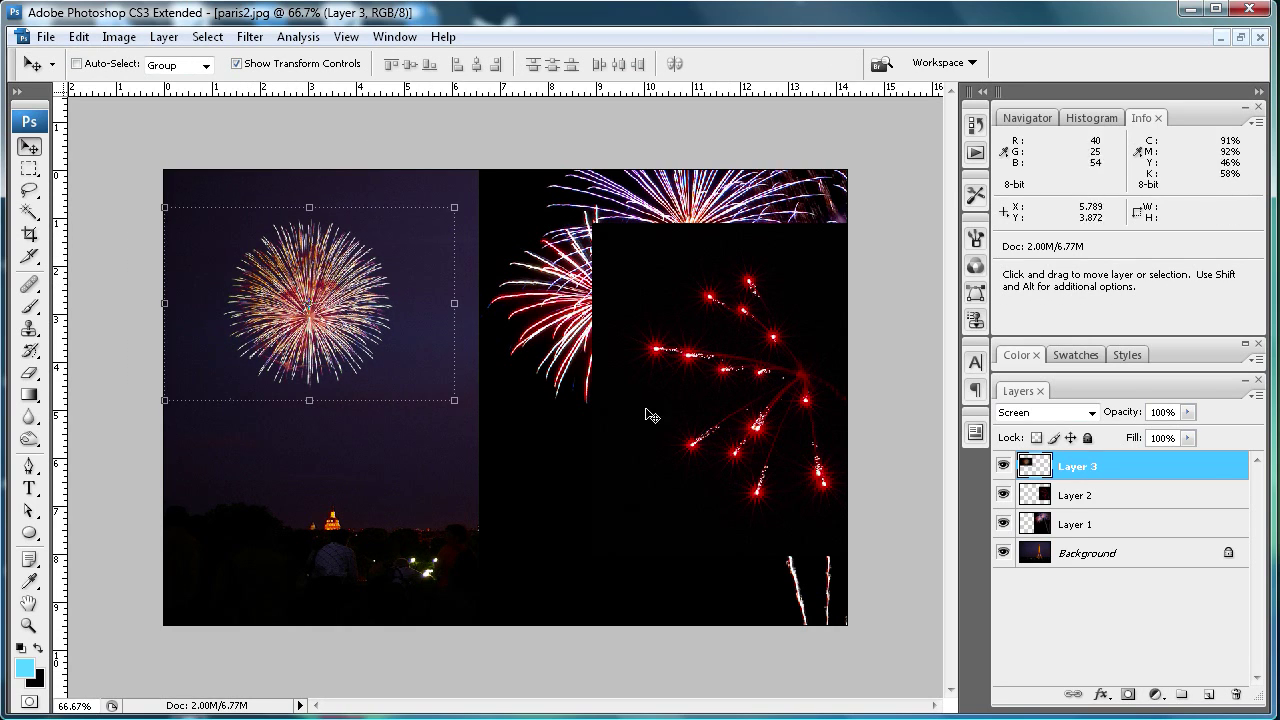
- Shrink Layer 1's fireworks trio to 56.2% and move it up-left into the sky
left_click(1049, 494)
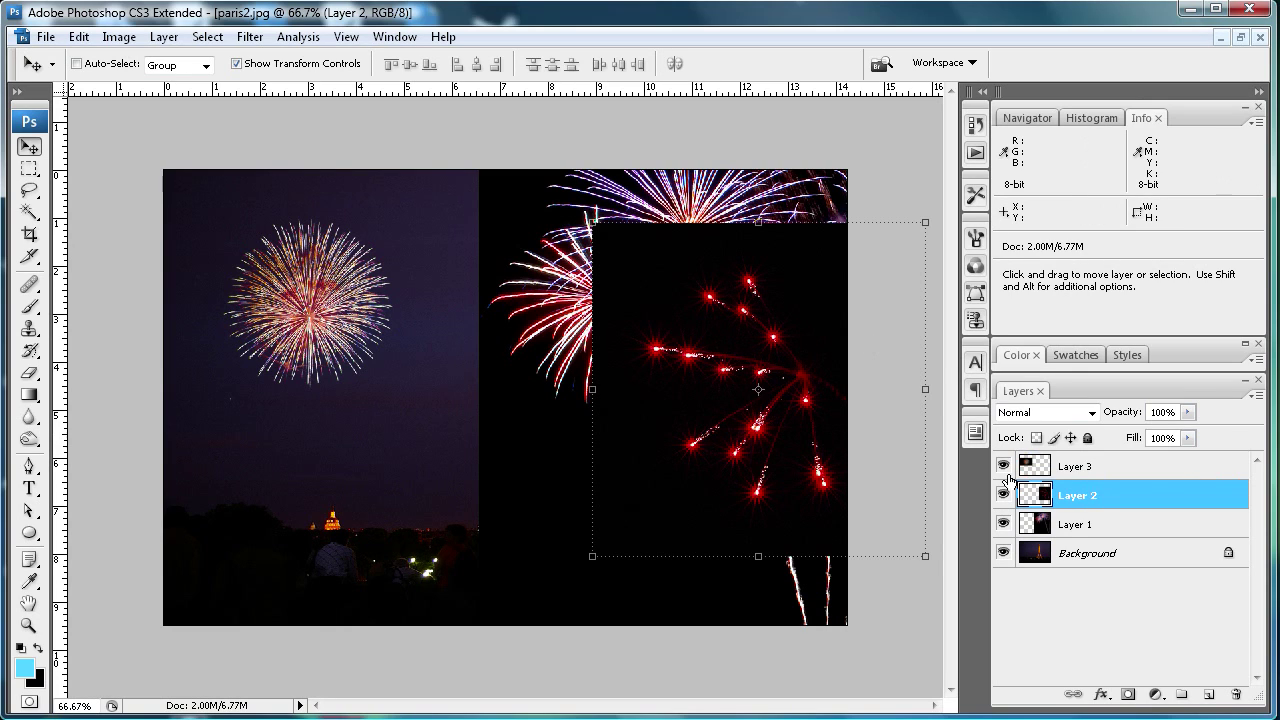
left_click(1063, 467)
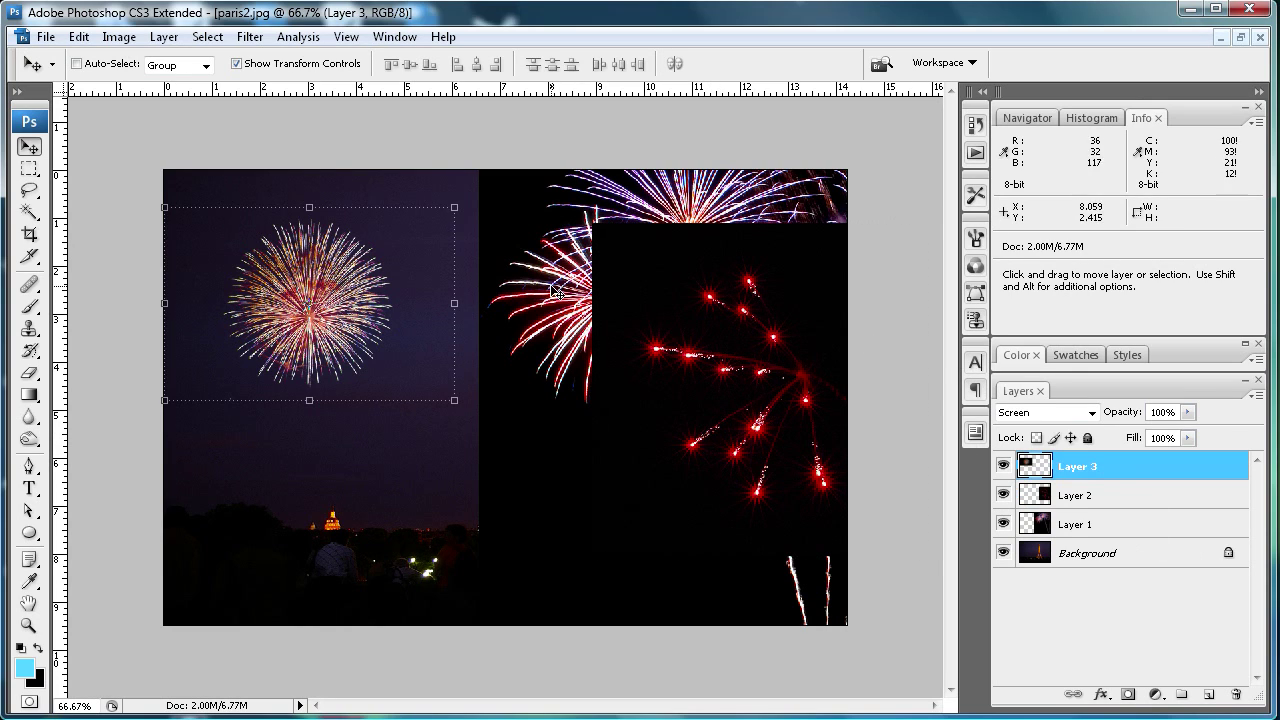
left_click(1074, 524)
left_click_drag(532, 310, 276, 425)
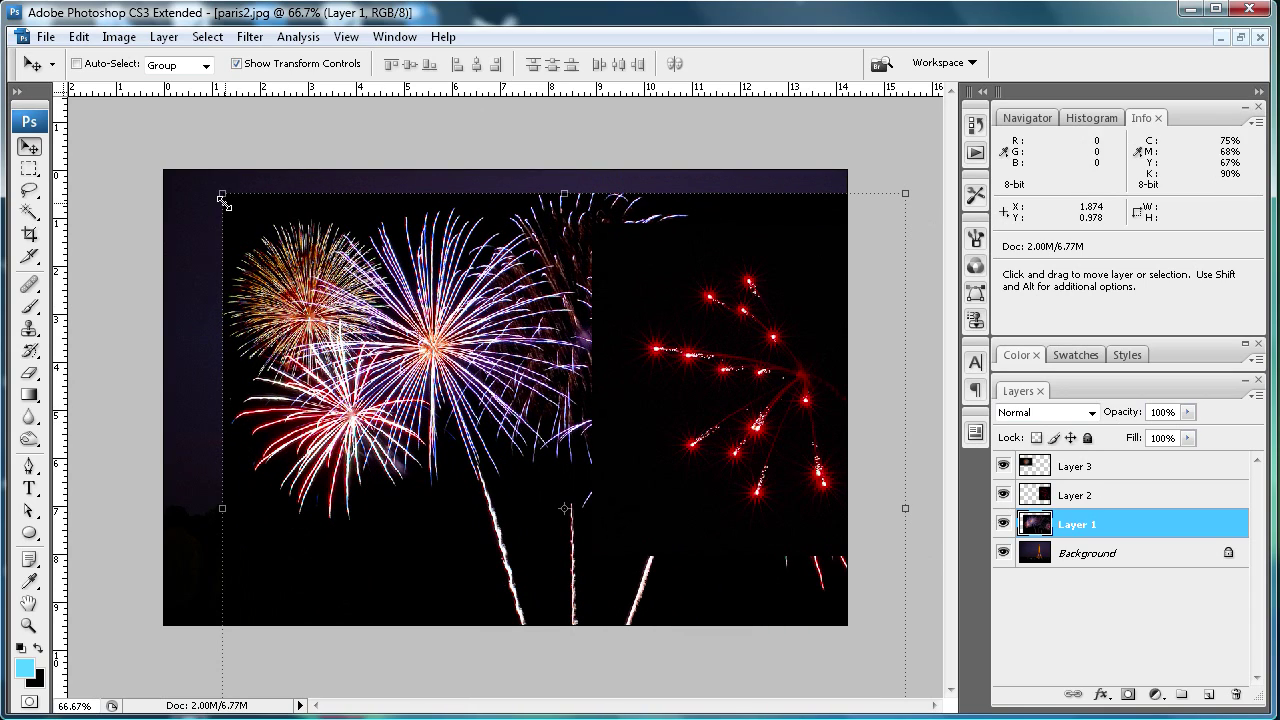
left_click_drag(222, 197, 519, 472)
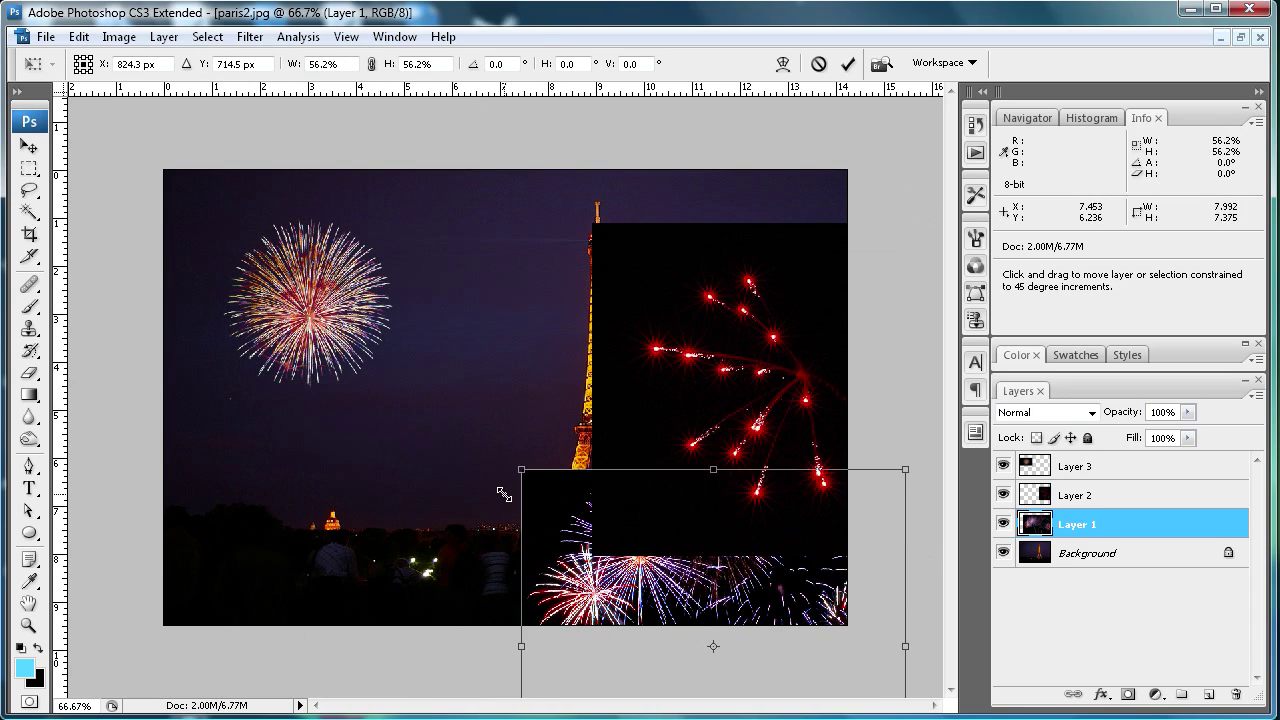
left_click_drag(532, 523, 289, 265)
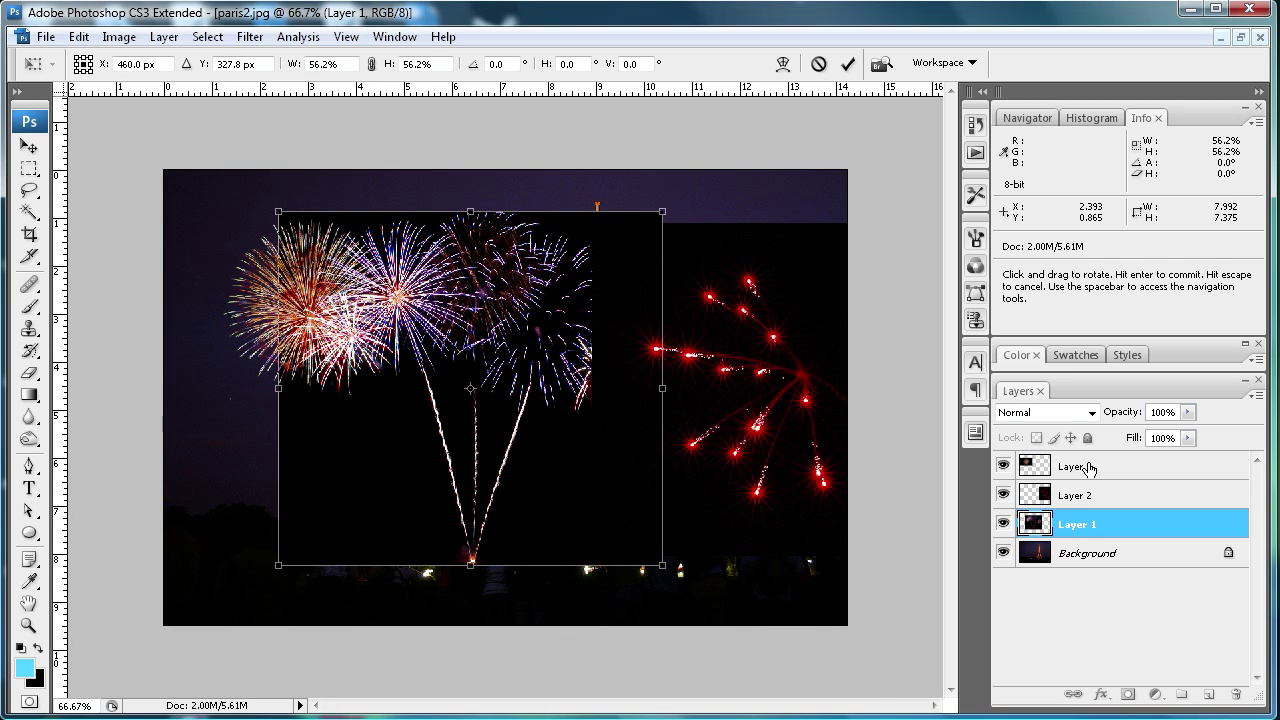
- Set Layer 1 to Screen blending, apply the resize, and position it beside the Eiffel Tower
left_click(1091, 412)
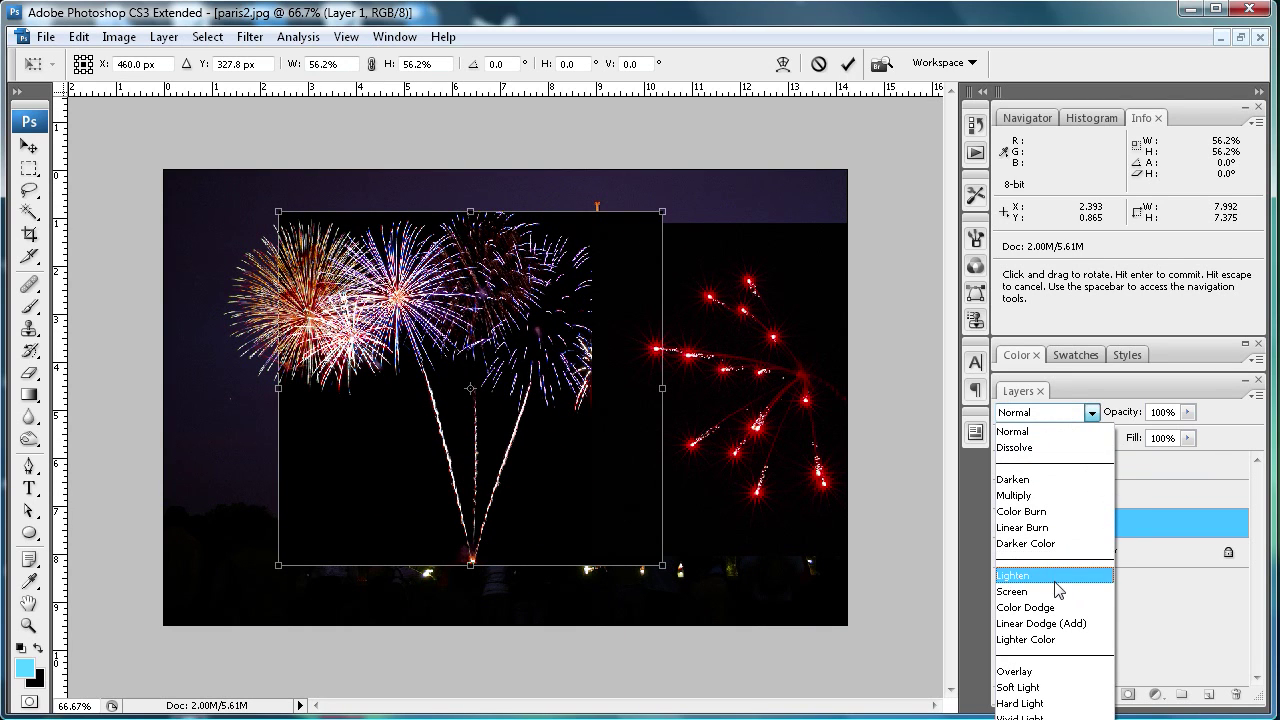
left_click(1059, 598)
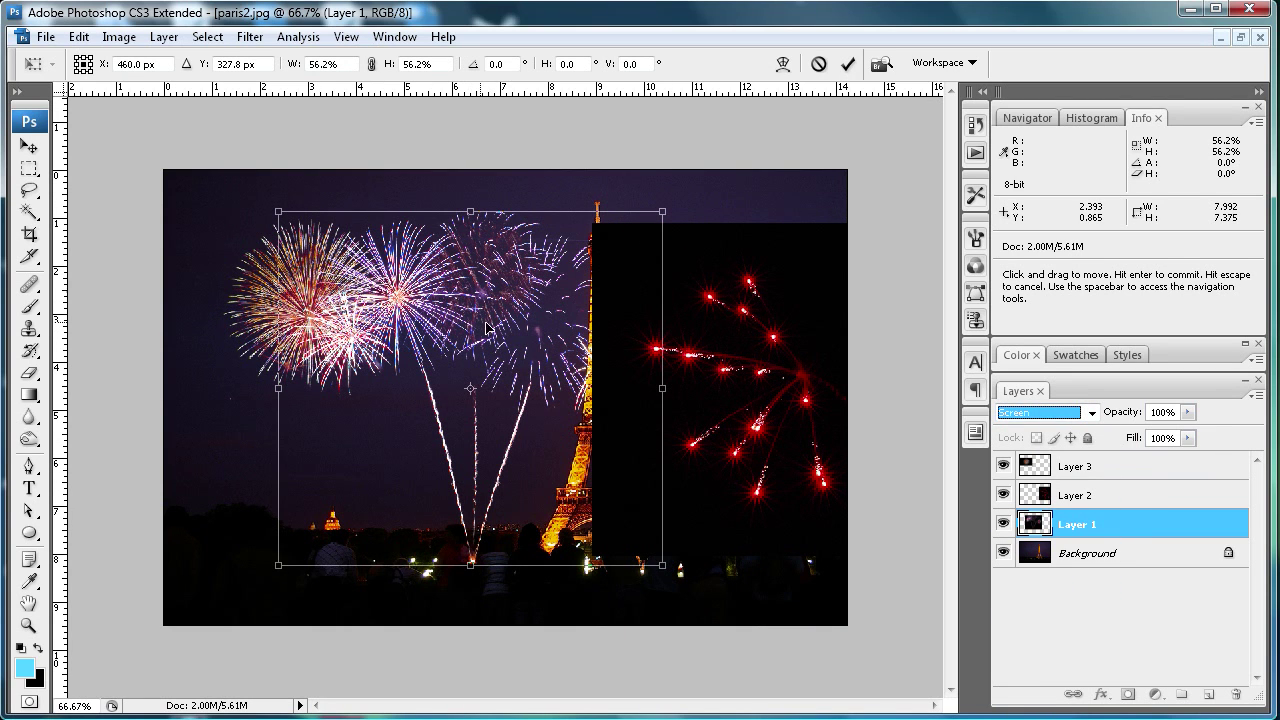
left_click(28, 146)
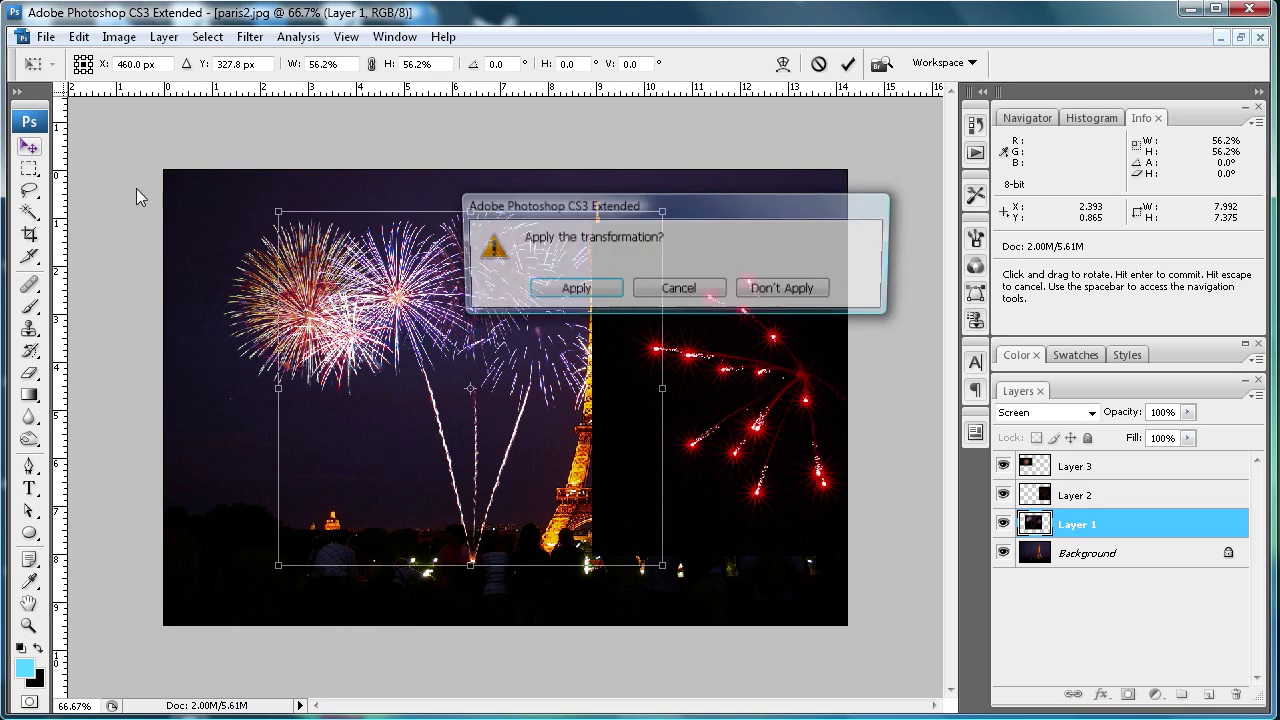
left_click(564, 294)
left_click_drag(464, 535, 477, 424)
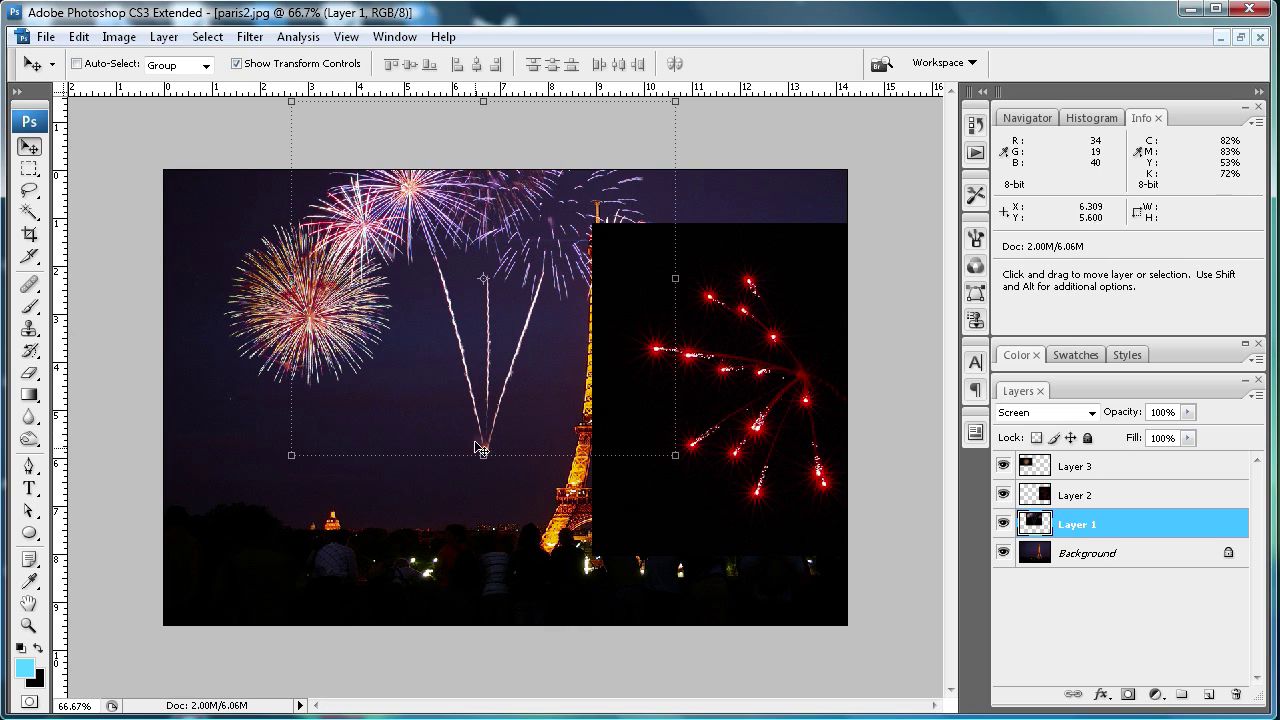
left_click_drag(478, 237, 500, 266)
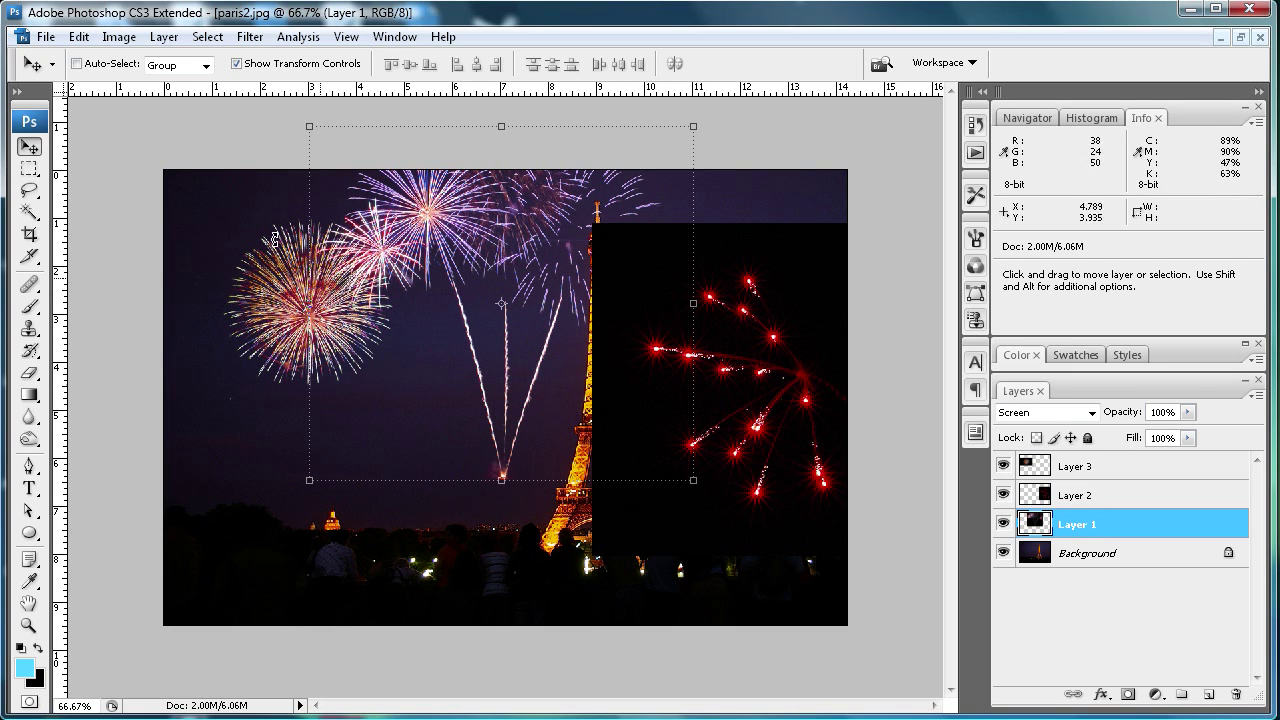
left_click(28, 373)
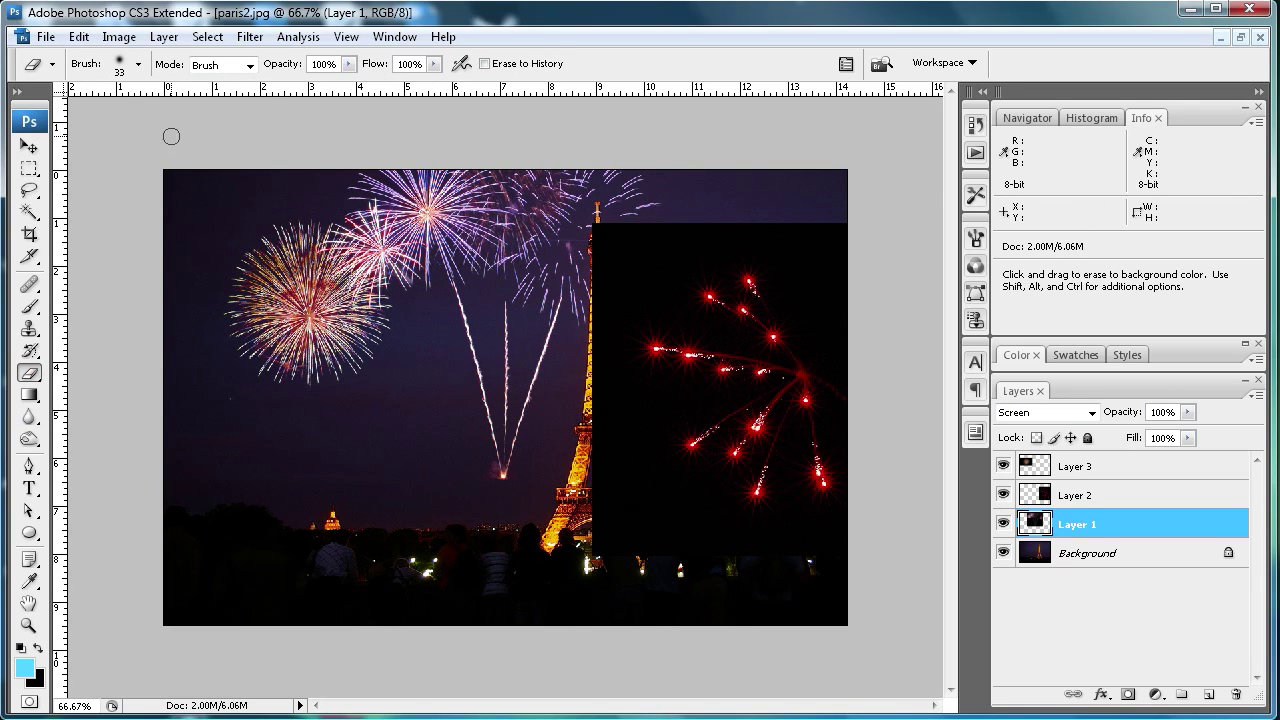
- Choose the 9 px hard brush for the Eraser
left_click(138, 64)
left_click(140, 228)
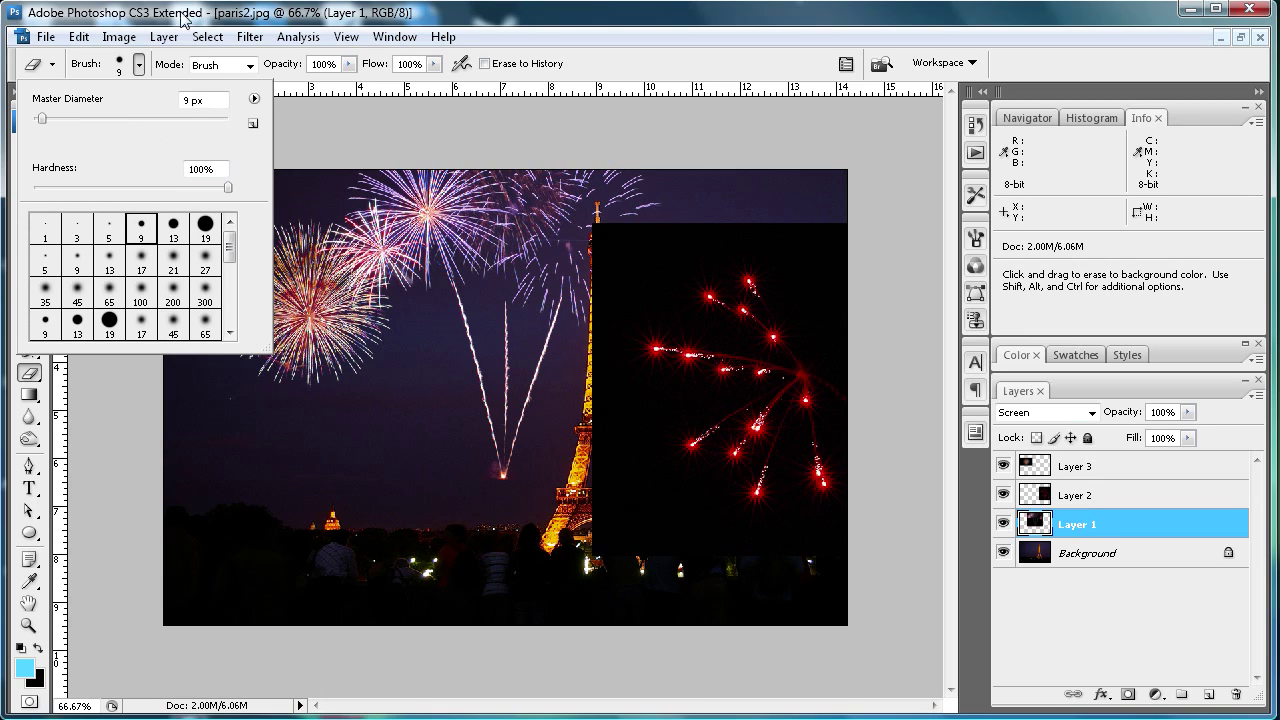
left_click(185, 27)
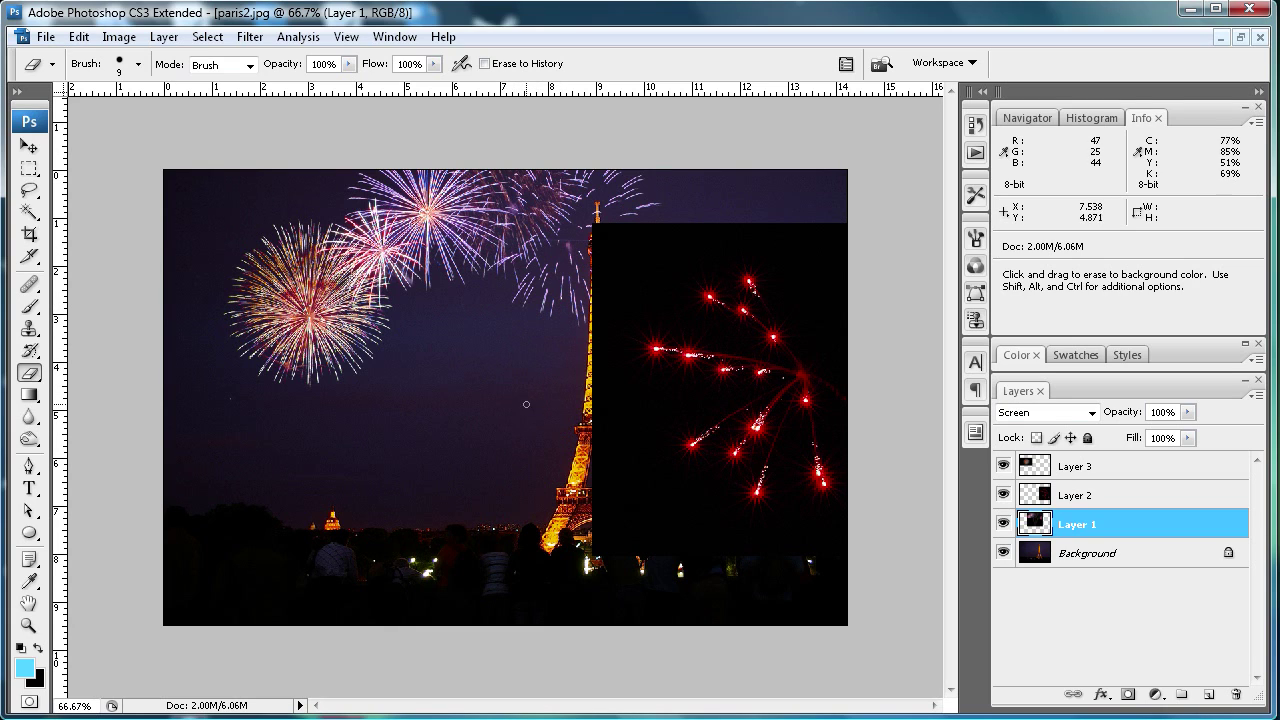
- Shift Layer 1's fireworks right and down, then set Layer 2 to Screen blending
key("v")
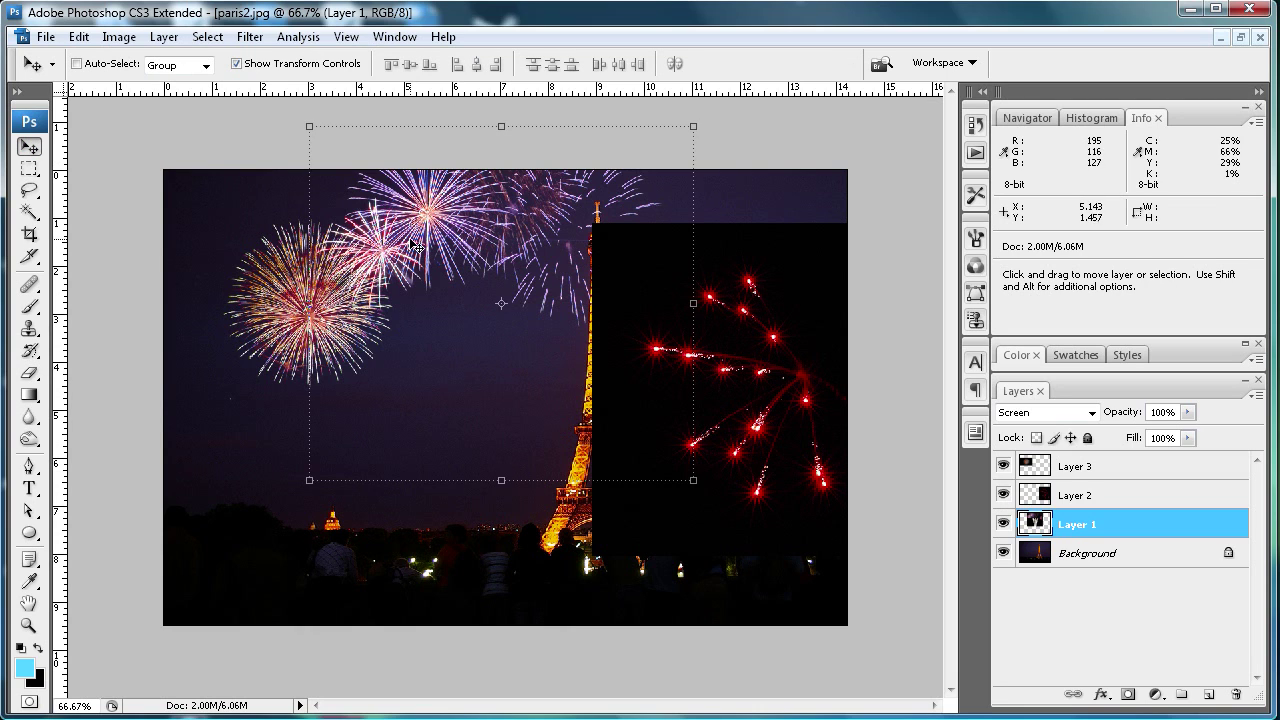
left_click_drag(408, 238, 474, 297)
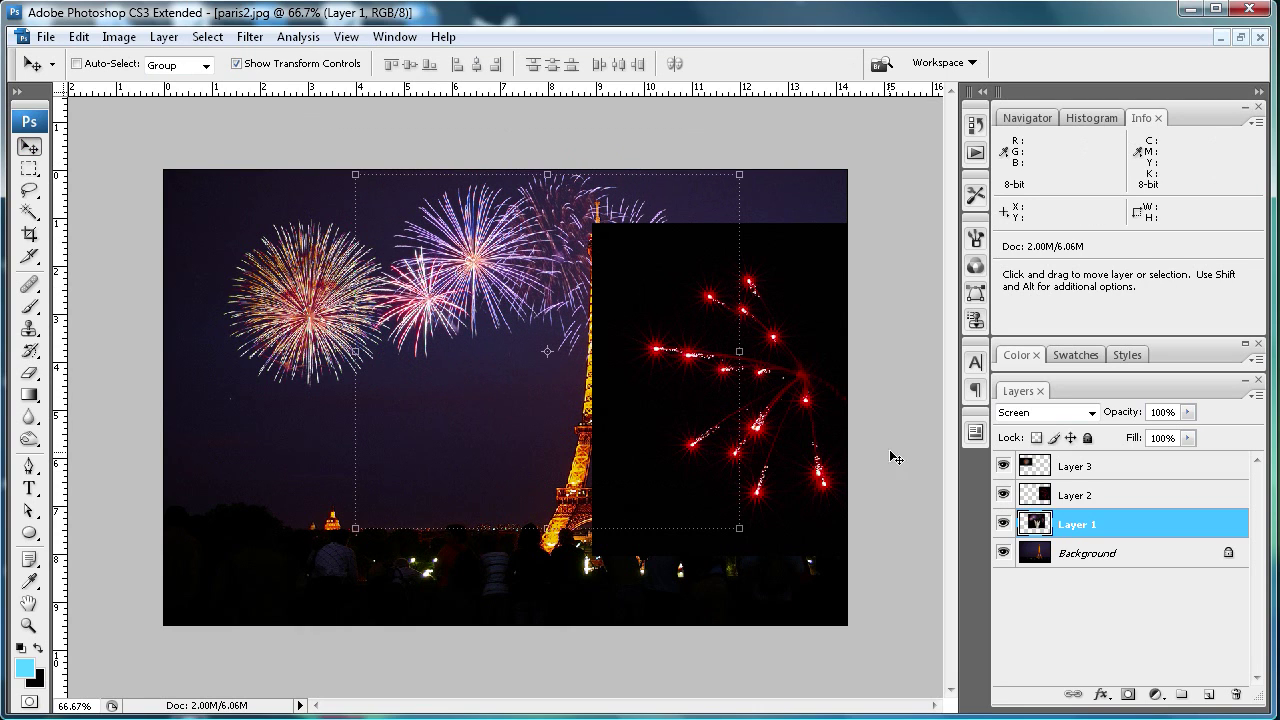
left_click(1075, 496)
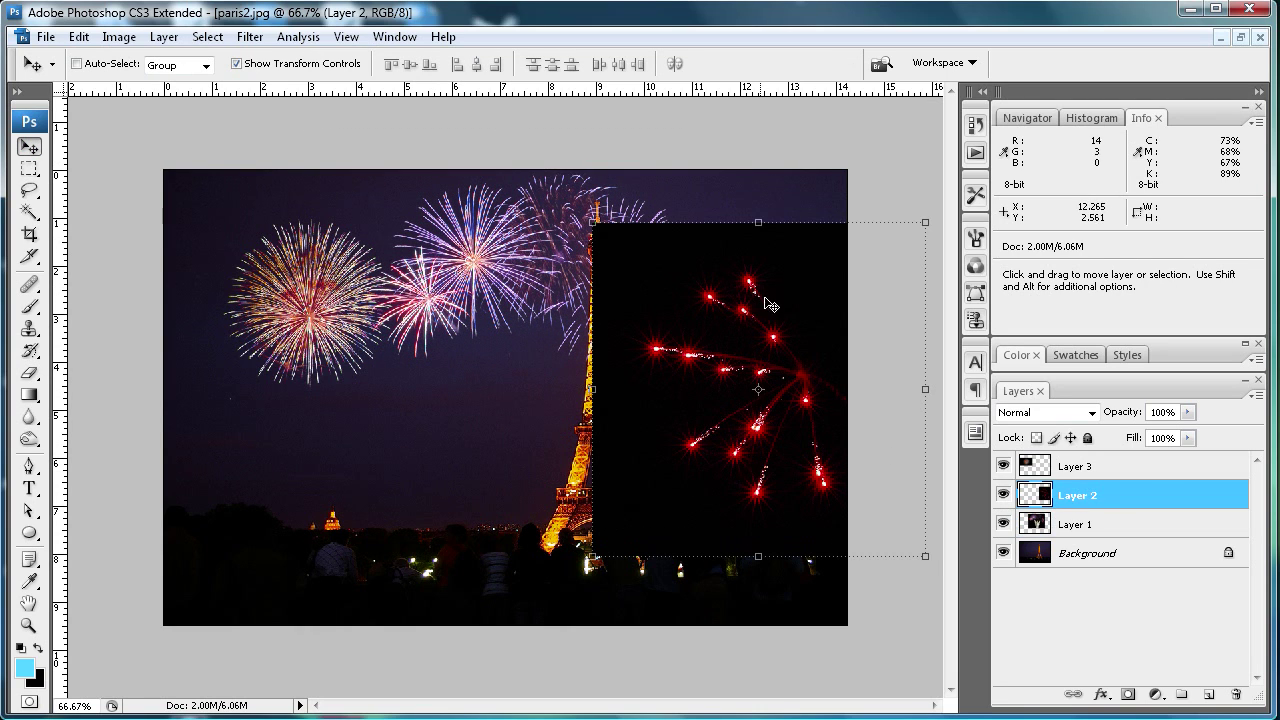
left_click(1092, 413)
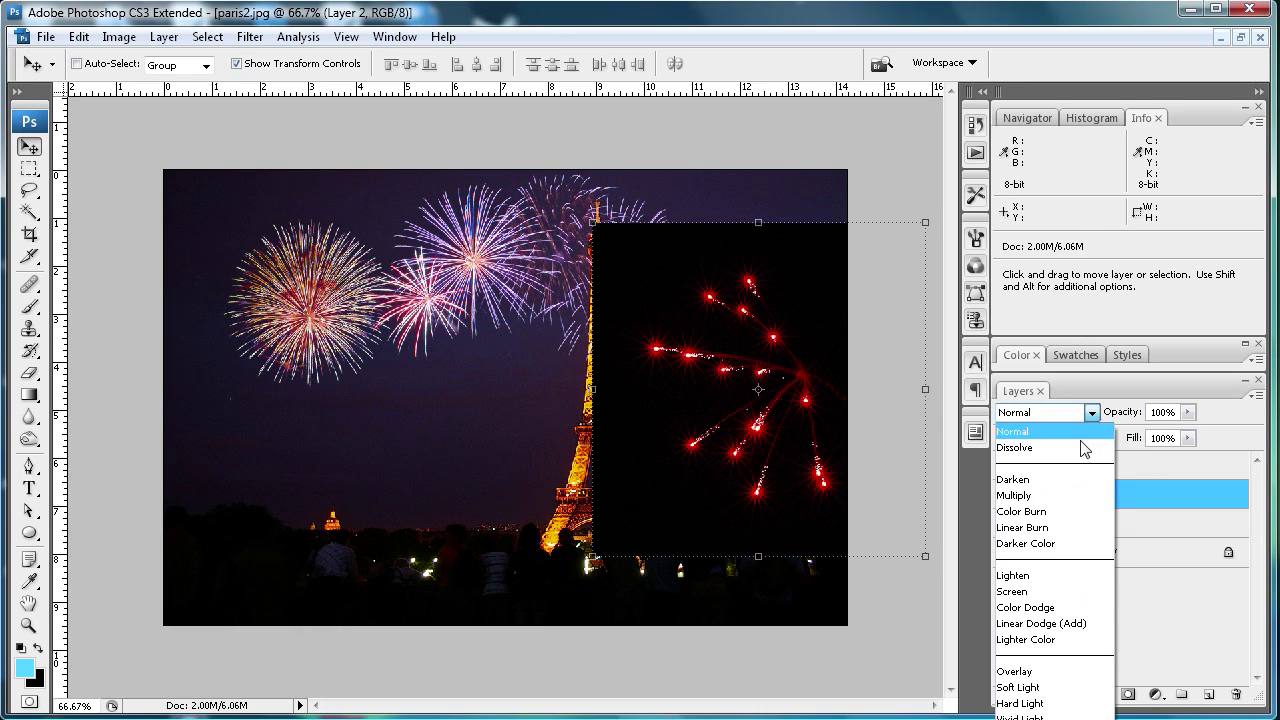
left_click(1044, 592)
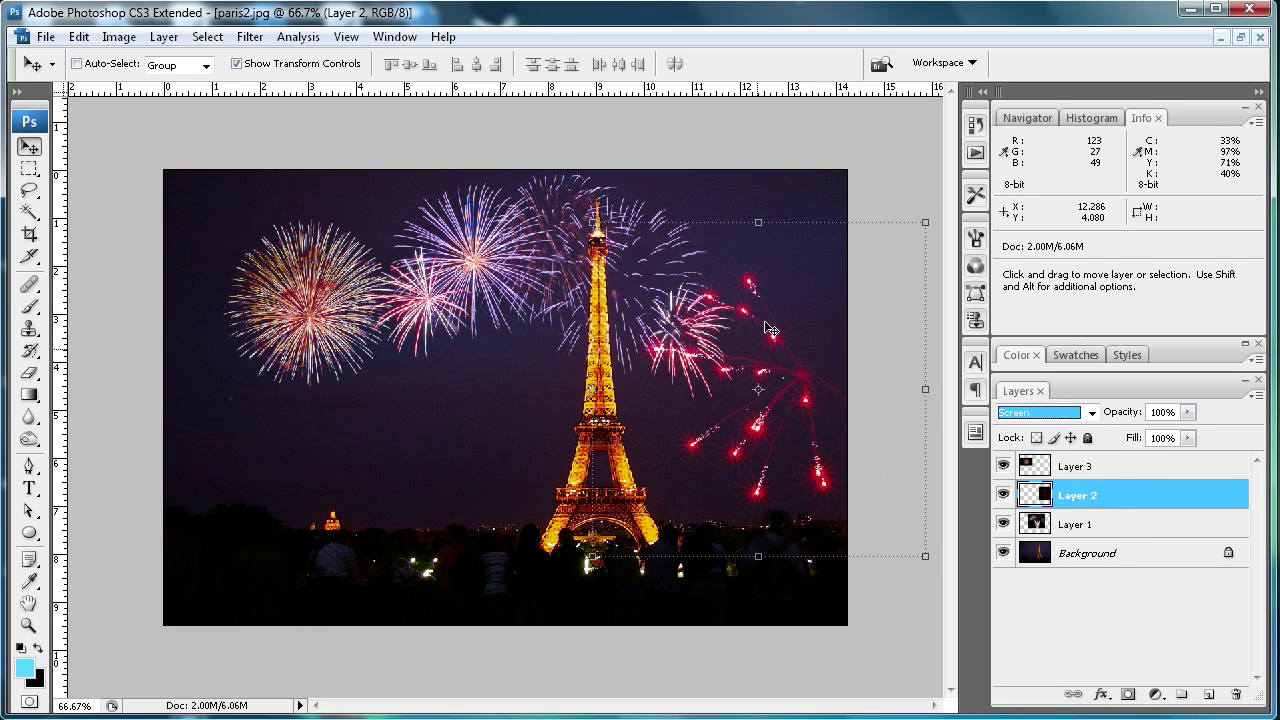
- Scale down and rotate the red firework, then place it in the upper-right sky
left_click_drag(926, 216, 800, 423)
left_click_drag(780, 376, 638, 594)
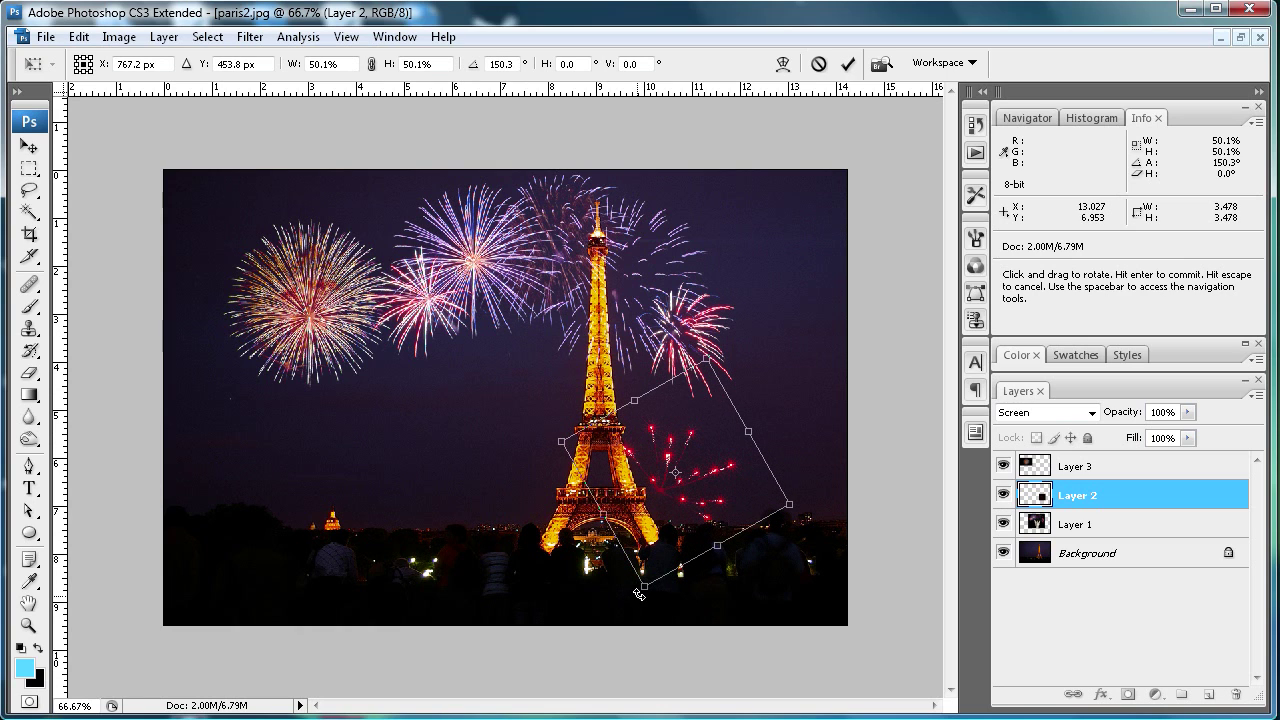
left_click(30, 146)
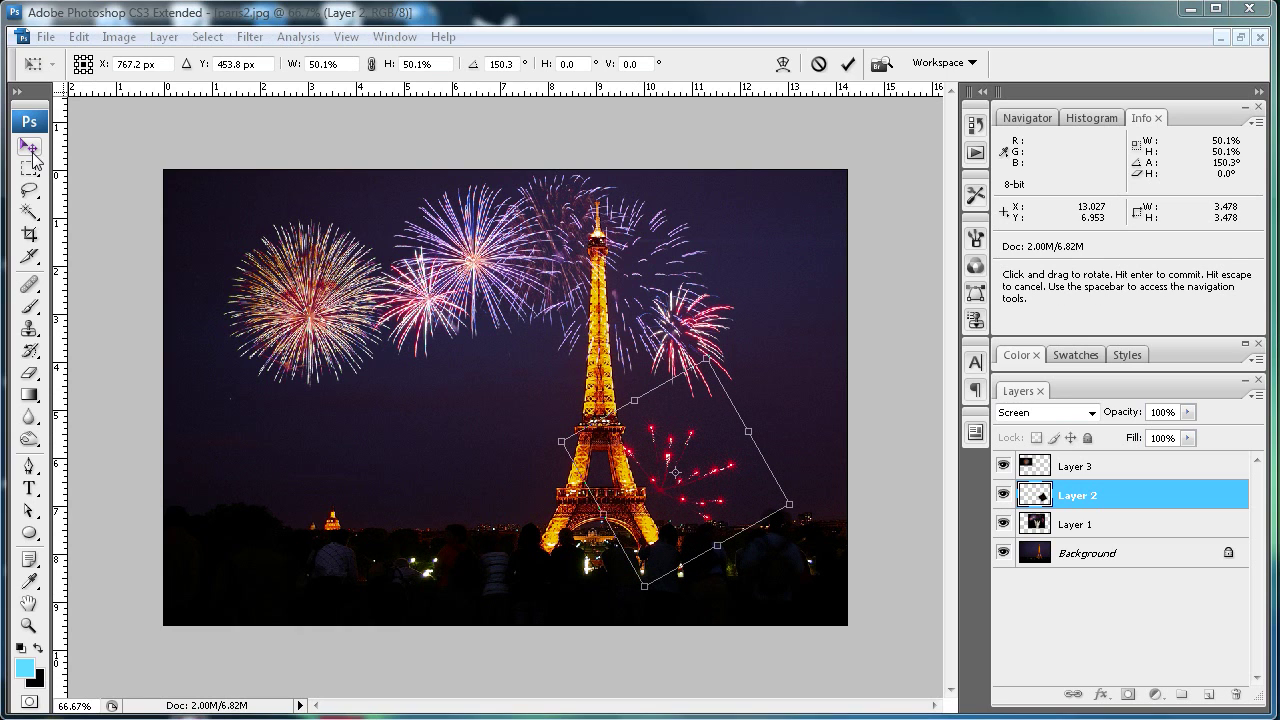
left_click(573, 289)
left_click_drag(656, 482, 743, 273)
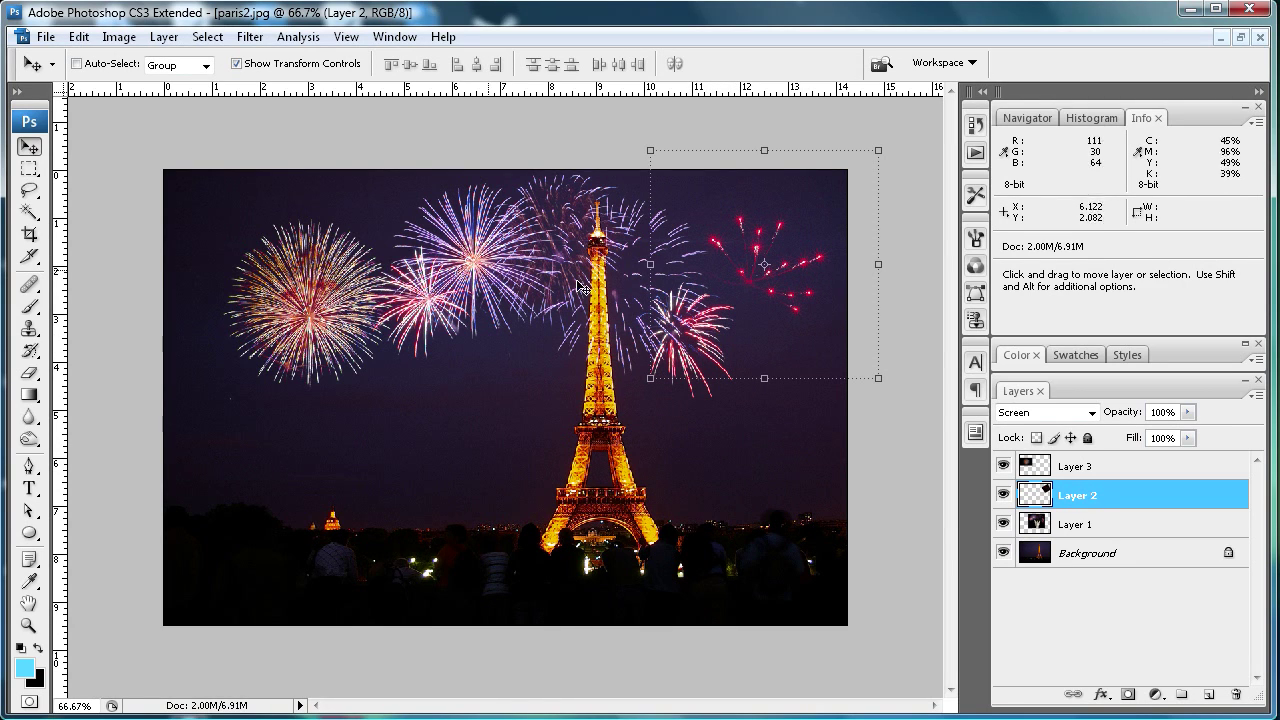
- Nudge Layer 1's fireworks slightly down and to the right
left_click(1082, 469)
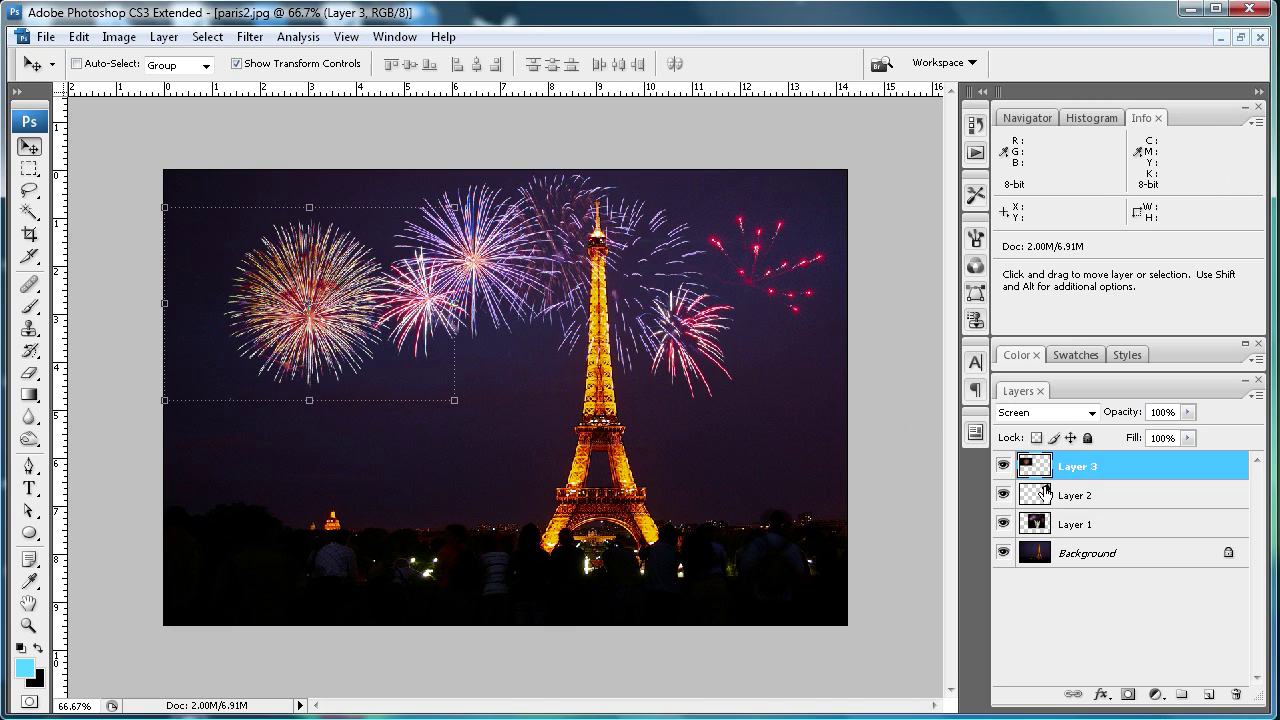
left_click(1120, 520)
left_click_drag(488, 277, 508, 300)
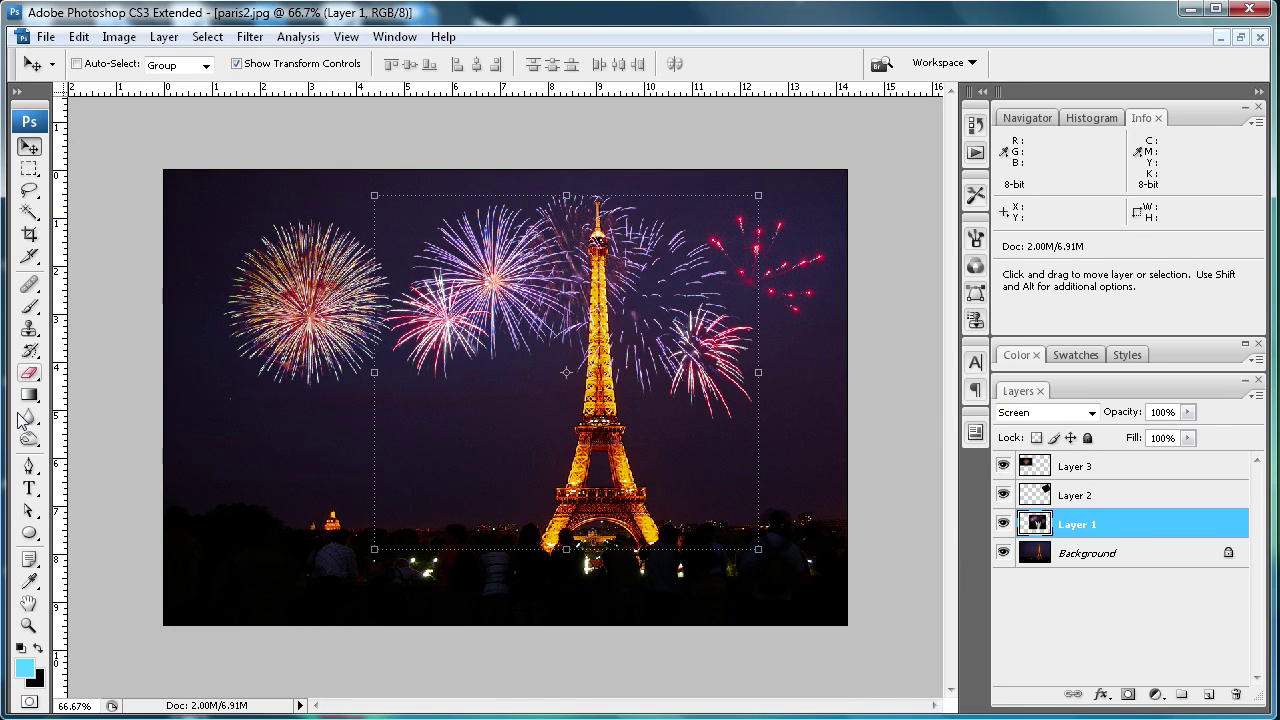
left_click(29, 371)
- Set the Eraser to the soft 13 px brush enlarged to a 33 px diameter
left_click(138, 64)
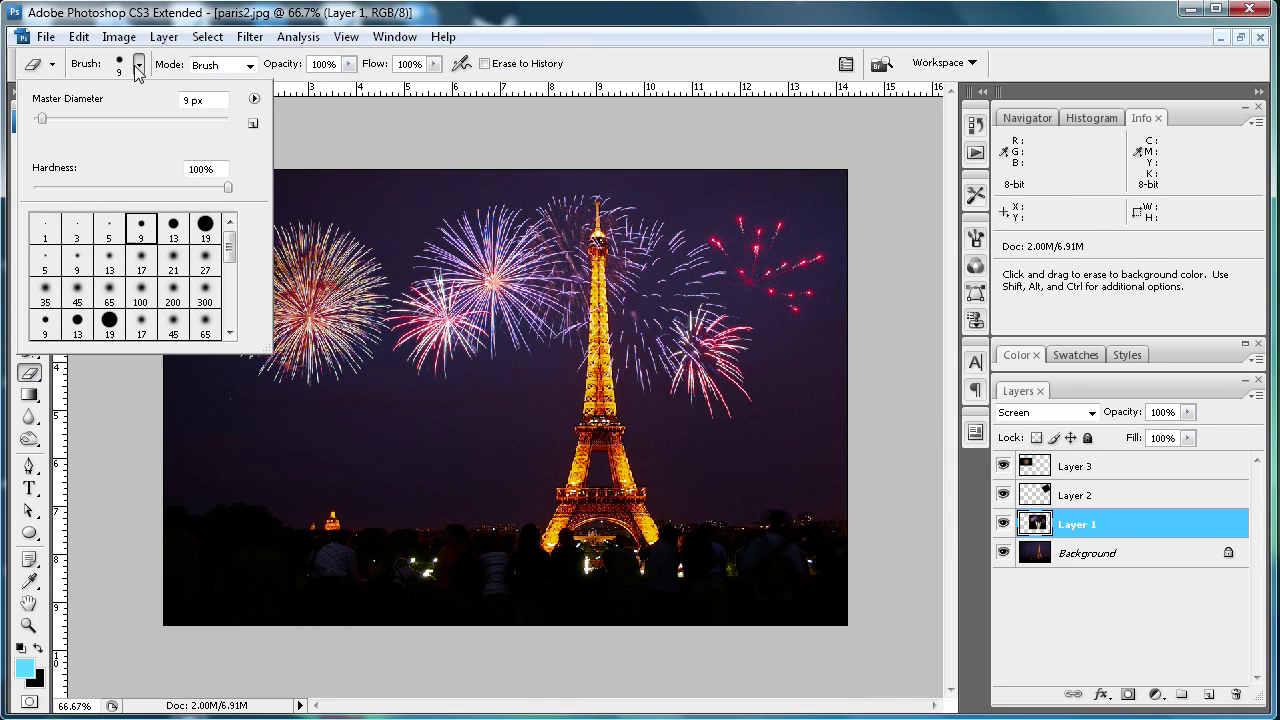
left_click(109, 263)
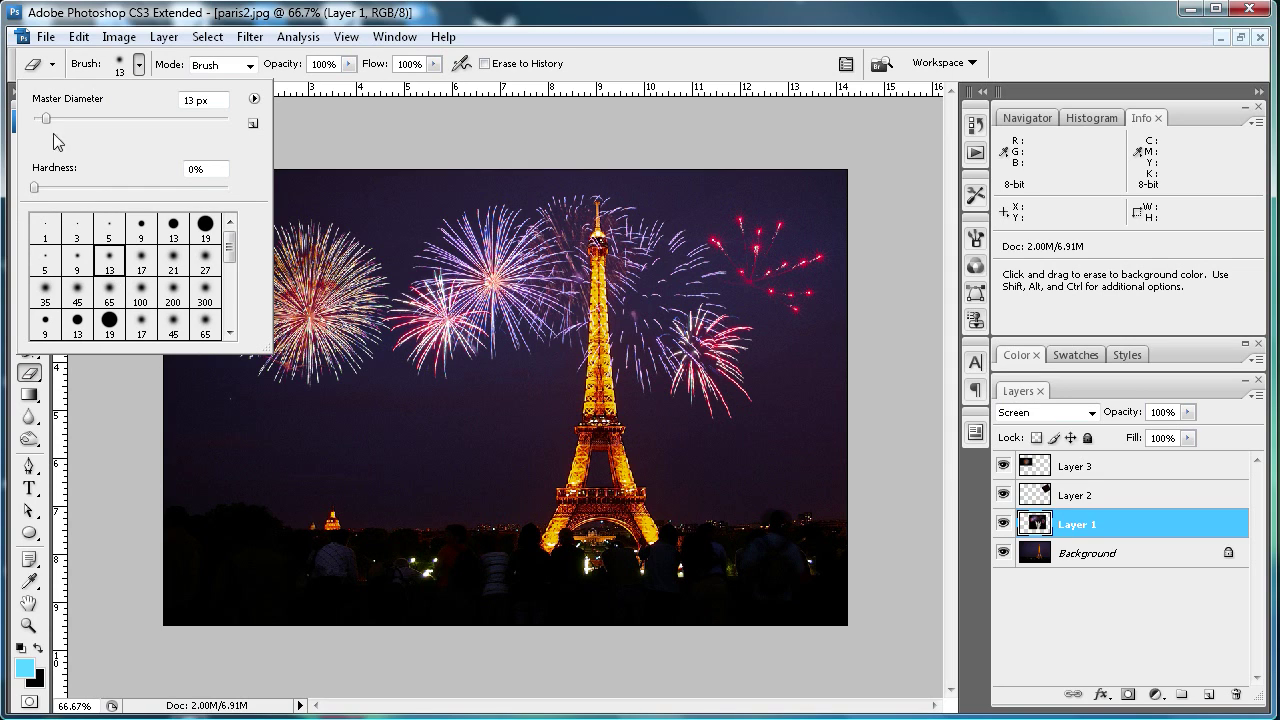
left_click_drag(45, 119, 66, 121)
left_click_drag(68, 121, 68, 121)
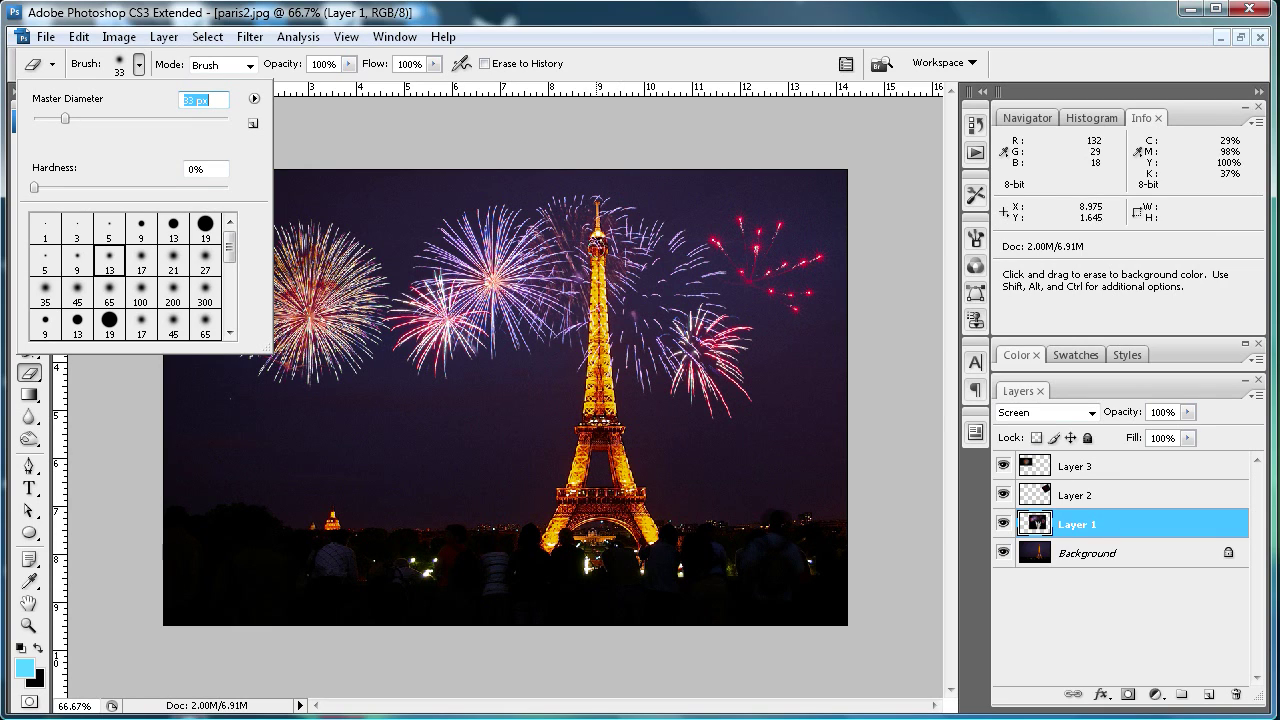
left_click(598, 244)
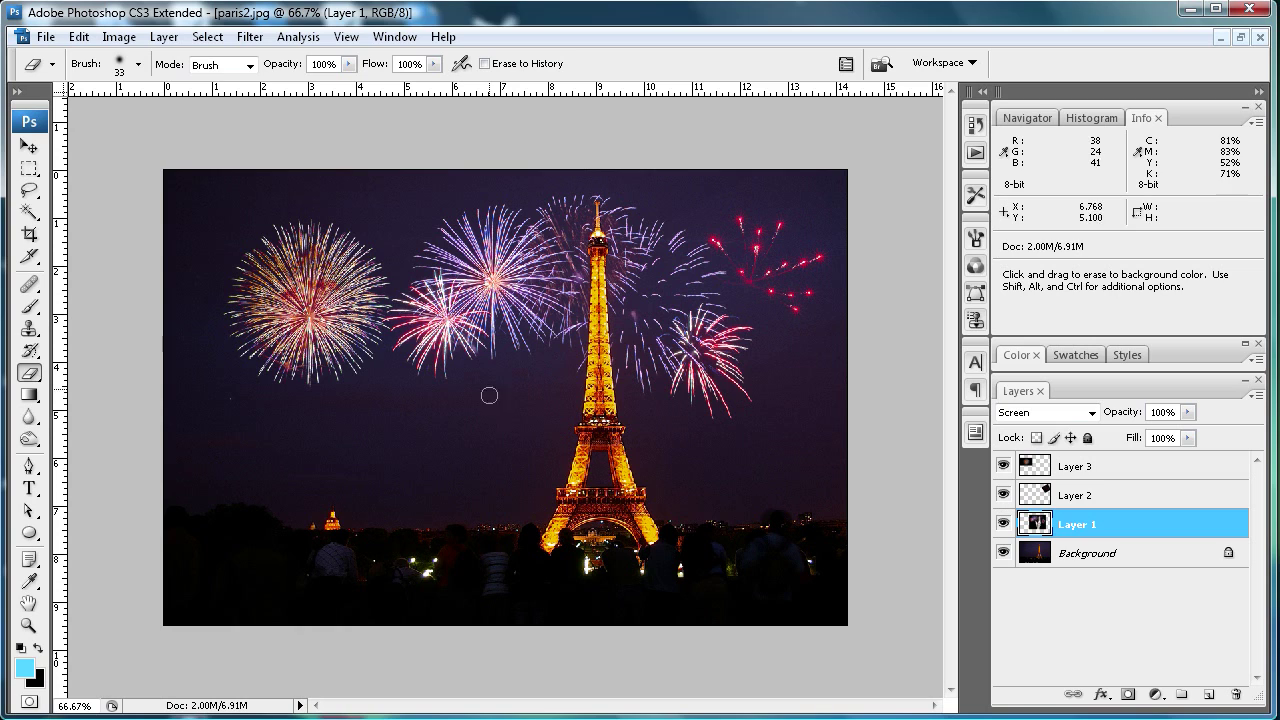
- Scale Layer 3's round firework to 95.9% and shift it slightly left and up
left_click(1062, 468)
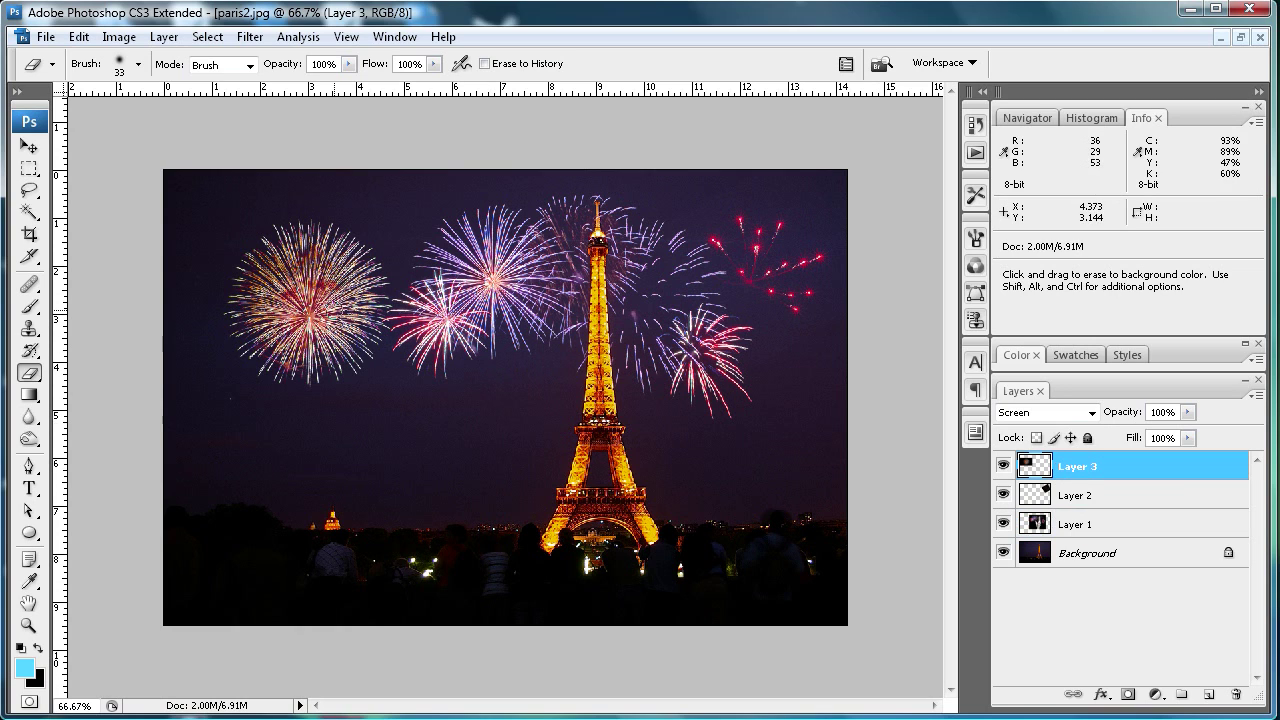
left_click(28, 146)
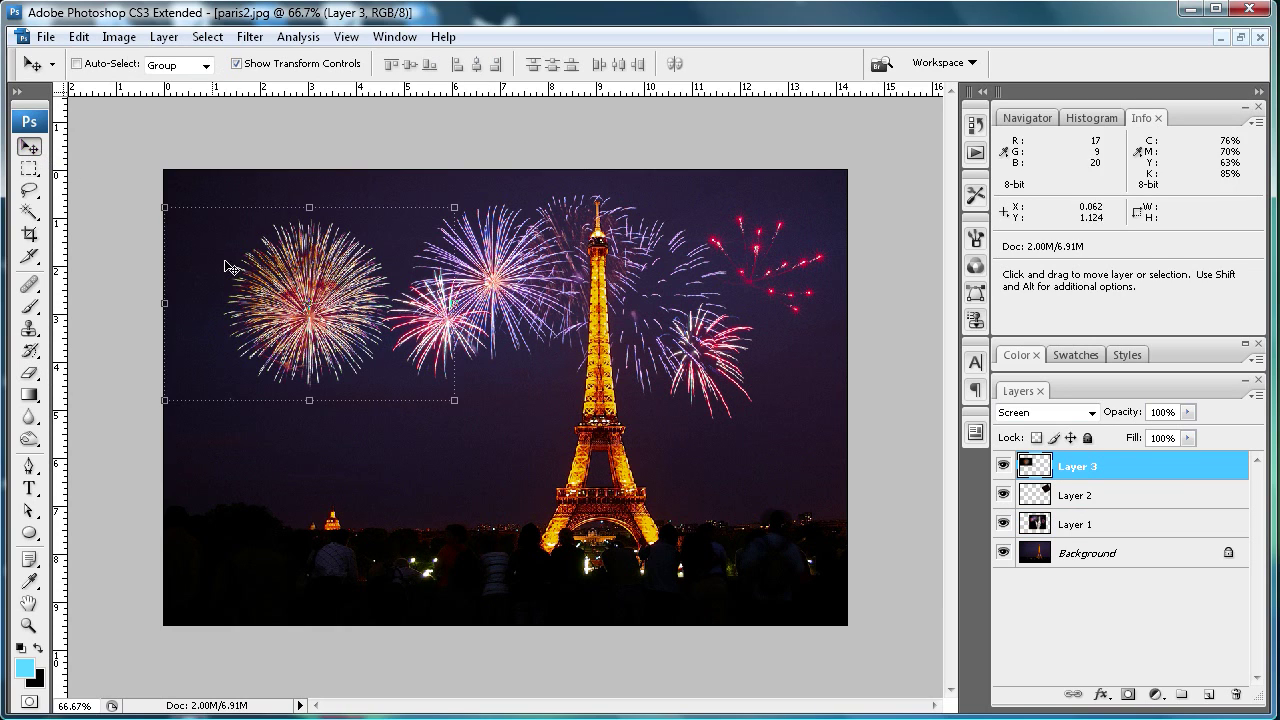
left_click_drag(281, 309, 260, 316)
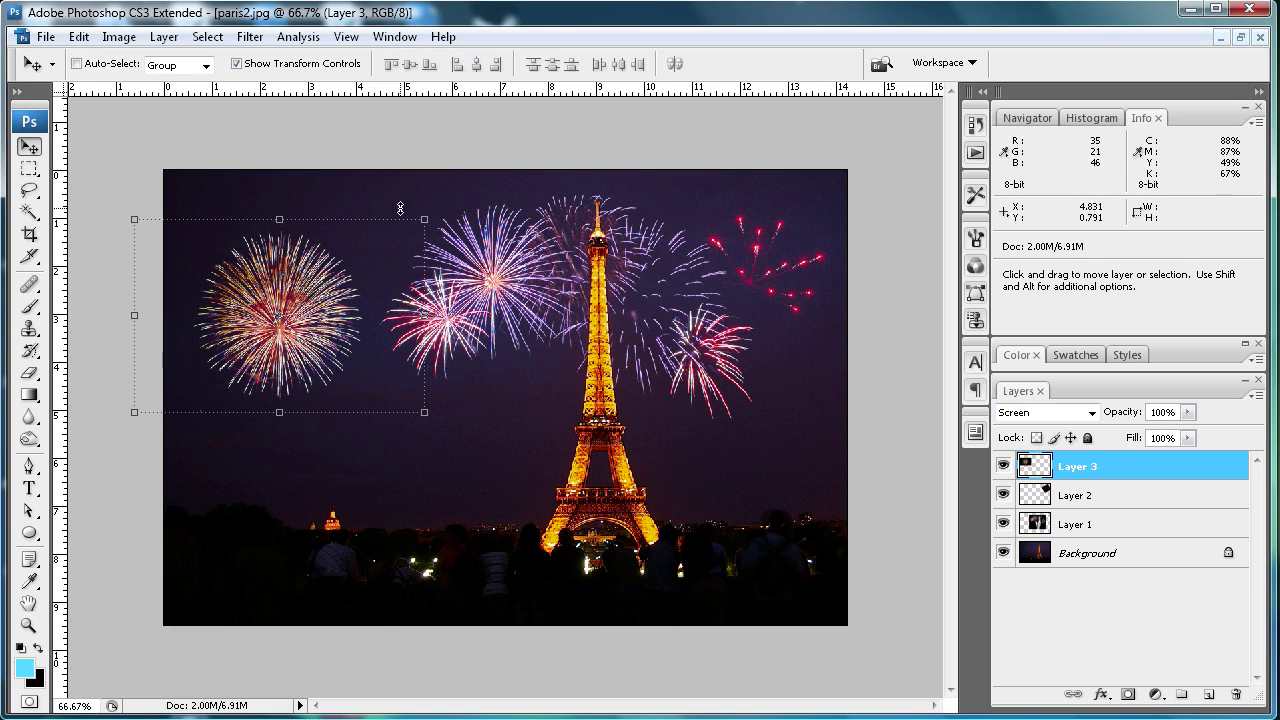
left_click_drag(423, 220, 412, 228)
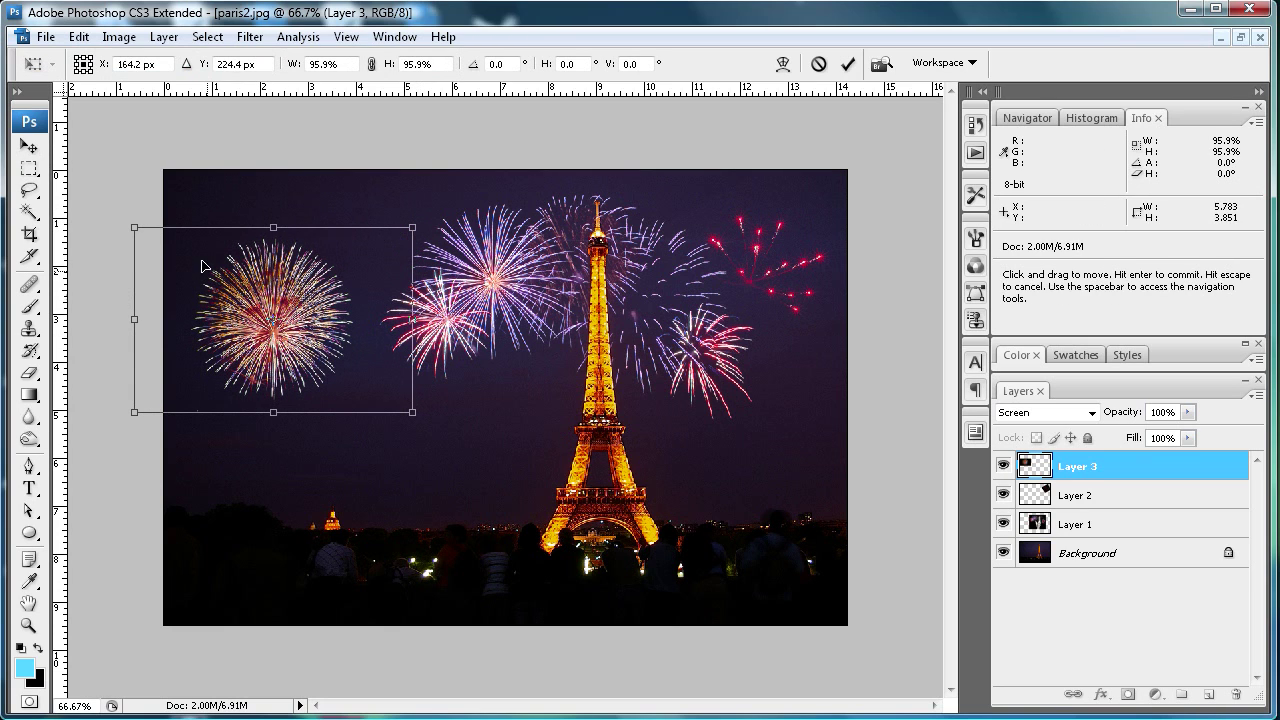
left_click(848, 63)
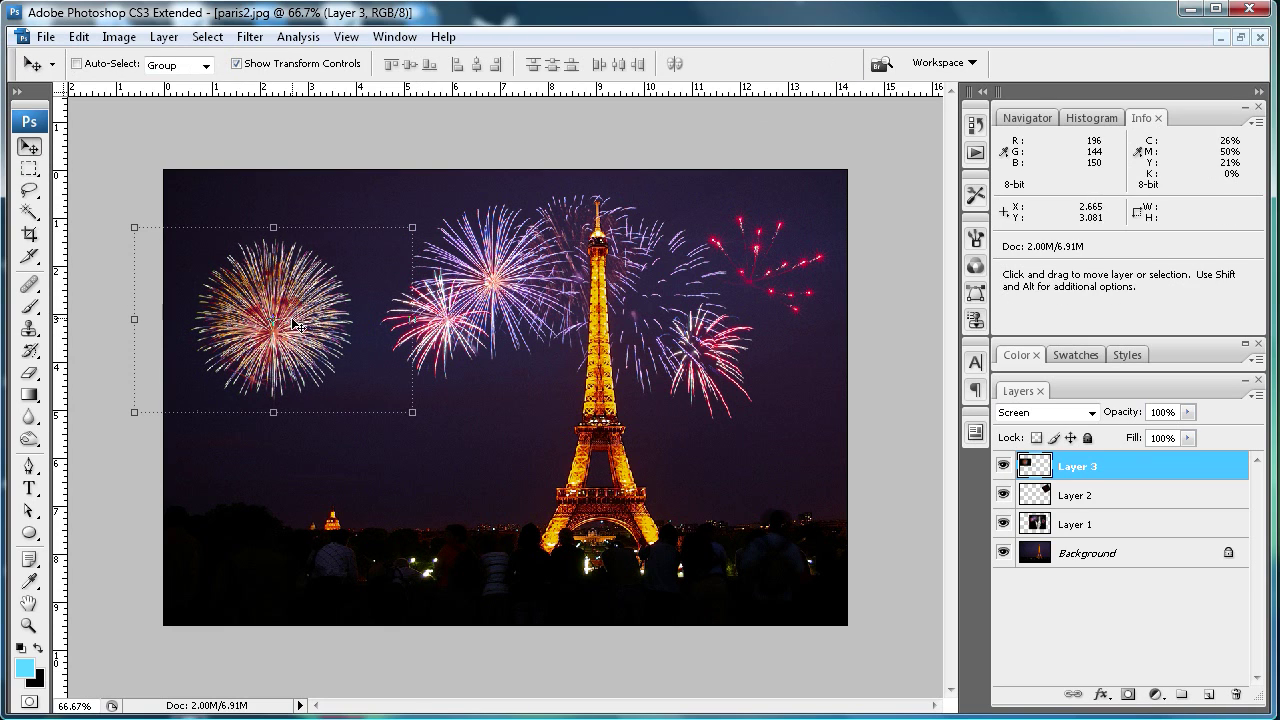
mouse_move(324, 335)
left_mouse_down()
mouse_move(322, 322)
mouse_move(320, 334)
left_mouse_up()
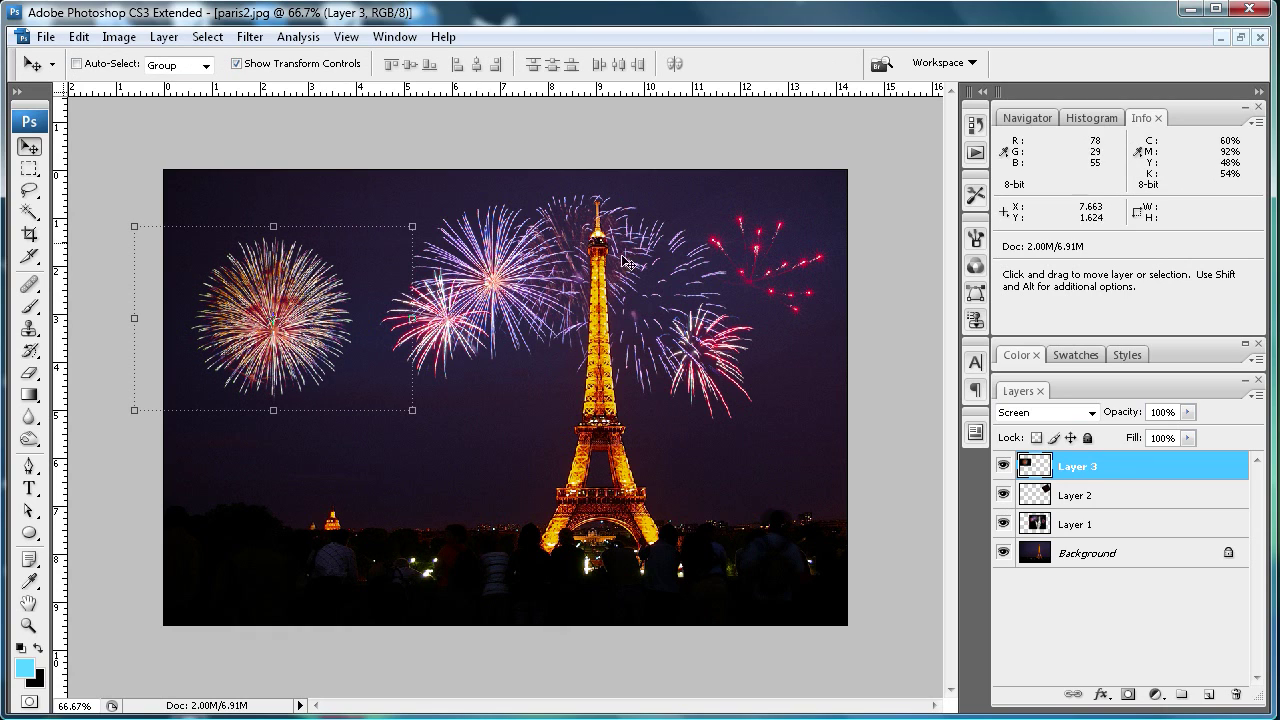